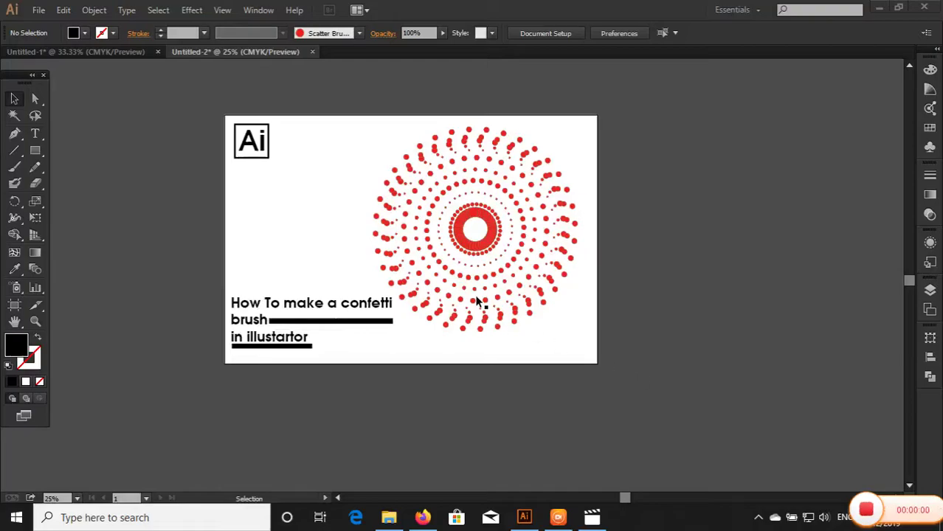
Step: Zoom in close on the centre of the red confetti dot burst
{"action": "key", "text": "ctrl+space"}
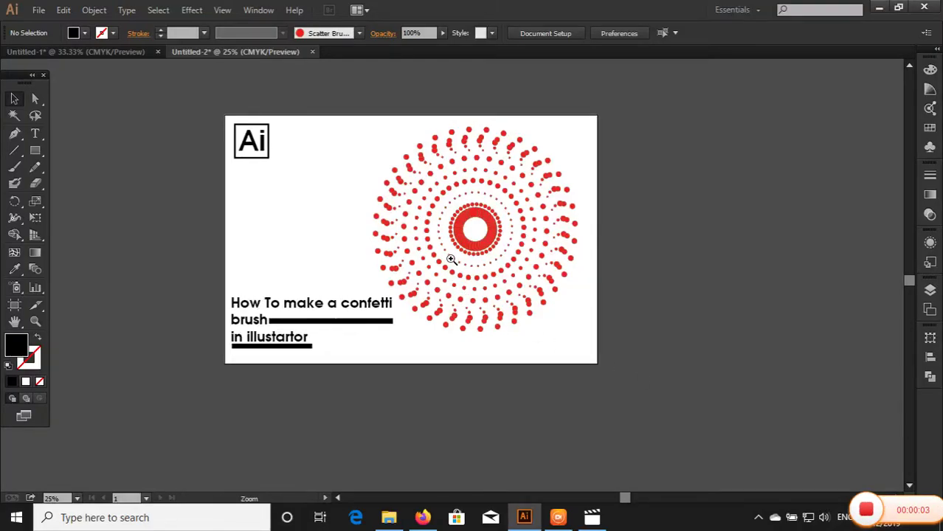
{"action": "left_click", "coordinate": [449, 259]}
{"action": "left_click", "coordinate": [451, 258]}
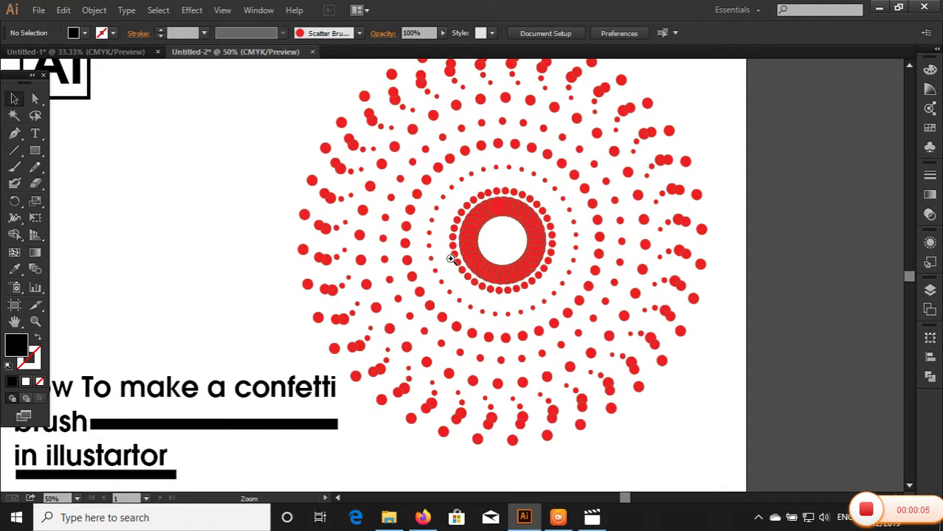
Step: Zoom back out to the whole artboard and open the File menu
{"action": "key", "text": "ctrl+plus"}
{"action": "key", "text": "ctrl+minus"}
{"action": "key", "text": "ctrl+minus"}
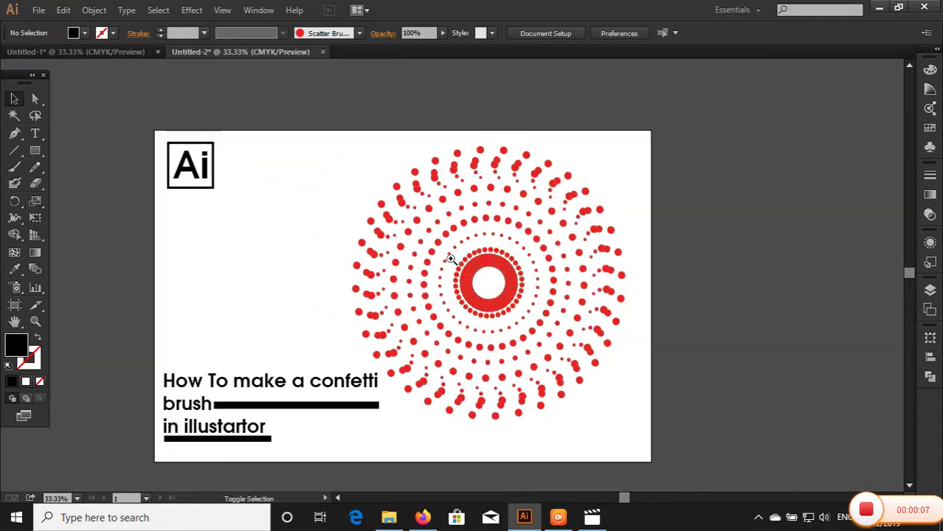
{"action": "left_click", "coordinate": [36, 9]}
Step: Create a new blank document and draw a small circle in its upper left
{"action": "left_click", "coordinate": [40, 26]}
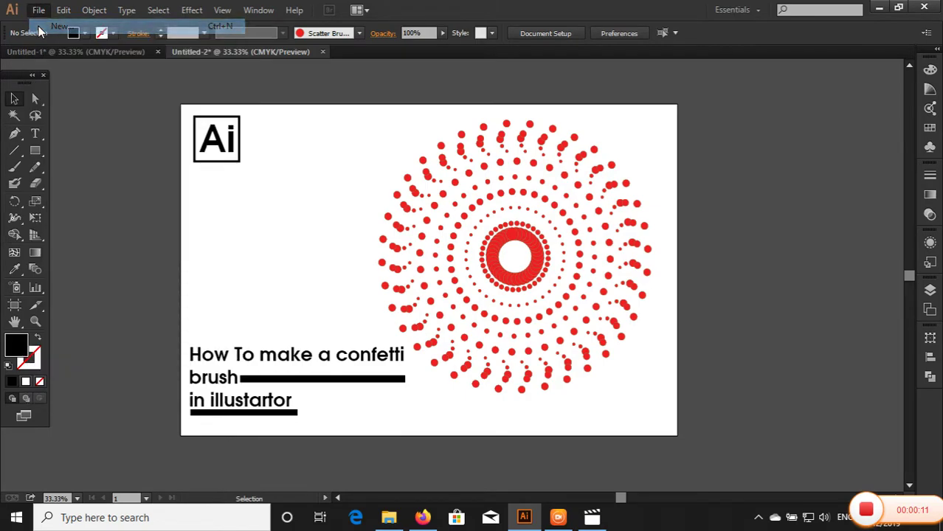
{"action": "left_click", "coordinate": [540, 359]}
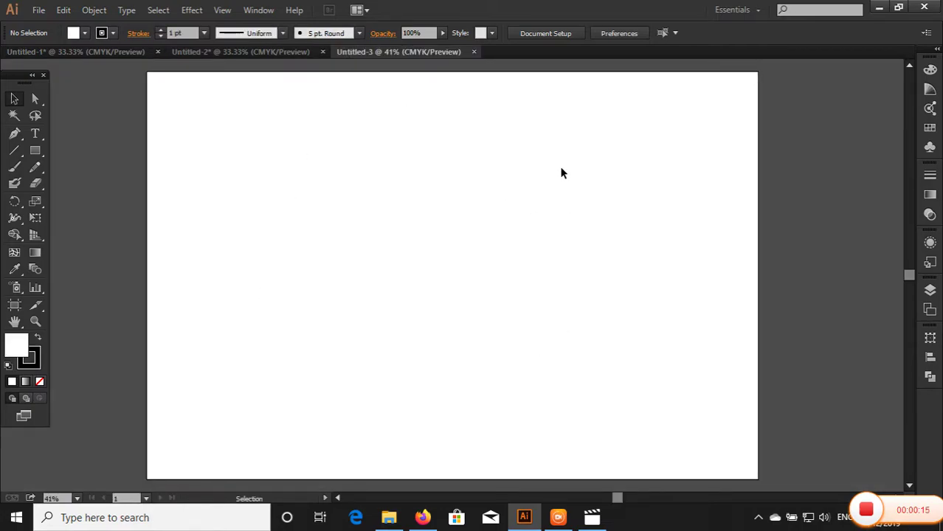
{"action": "left_click_drag", "start_coordinate": [34, 152], "coordinate": [70, 183]}
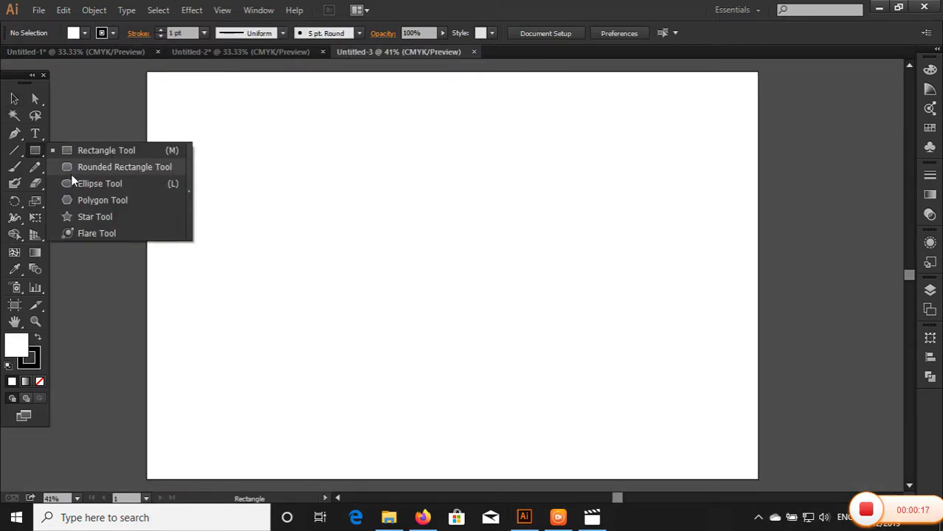
{"action": "left_click_drag", "start_coordinate": [288, 177], "coordinate": [299, 189]}
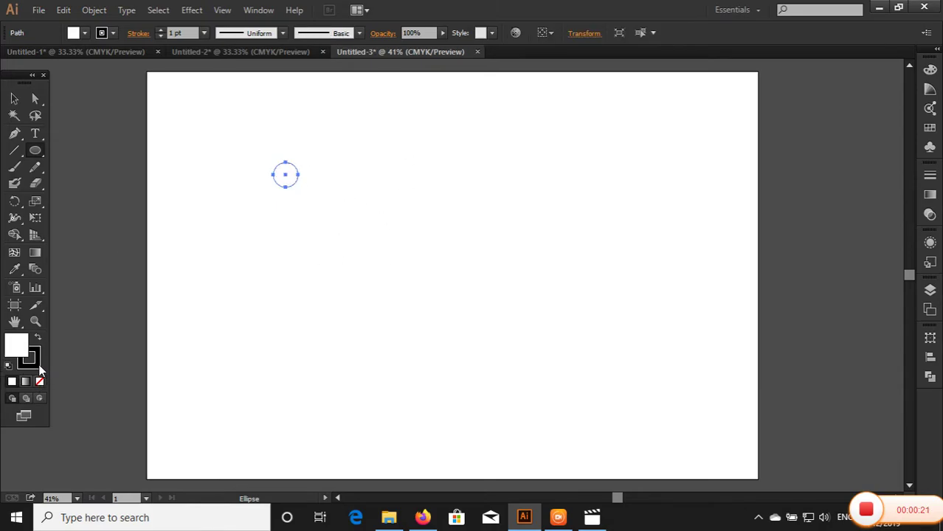
Step: Fill the circle with bright red F20606 instead of white, and select it
{"action": "left_click", "coordinate": [40, 382]}
{"action": "left_click", "coordinate": [14, 98]}
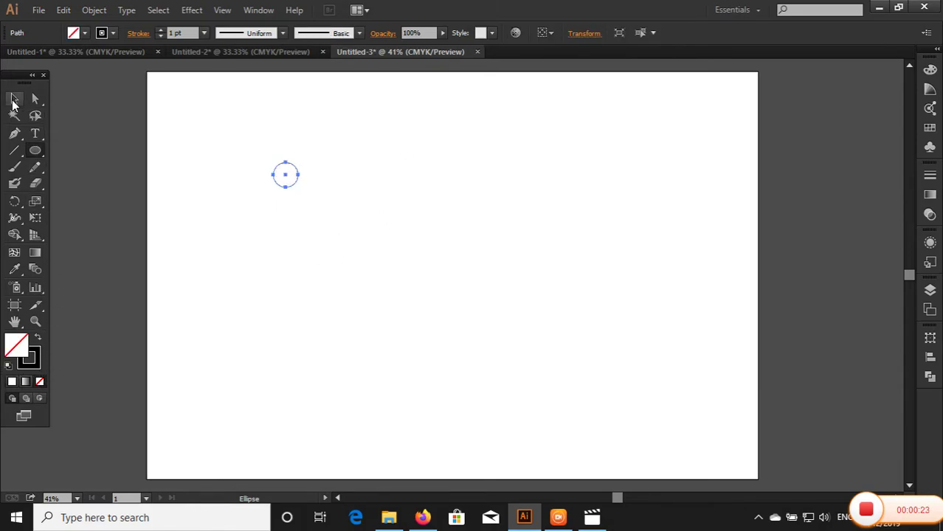
{"action": "double_click", "coordinate": [16, 345]}
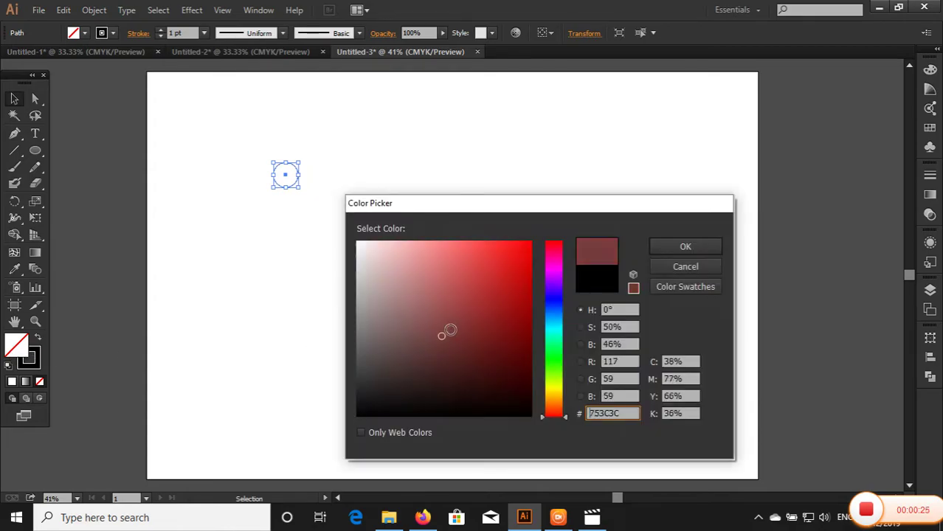
{"action": "mouse_move", "coordinate": [446, 330]}
{"action": "left_mouse_down"}
{"action": "mouse_move", "coordinate": [501, 262]}
{"action": "mouse_move", "coordinate": [520, 252]}
{"action": "left_mouse_up"}
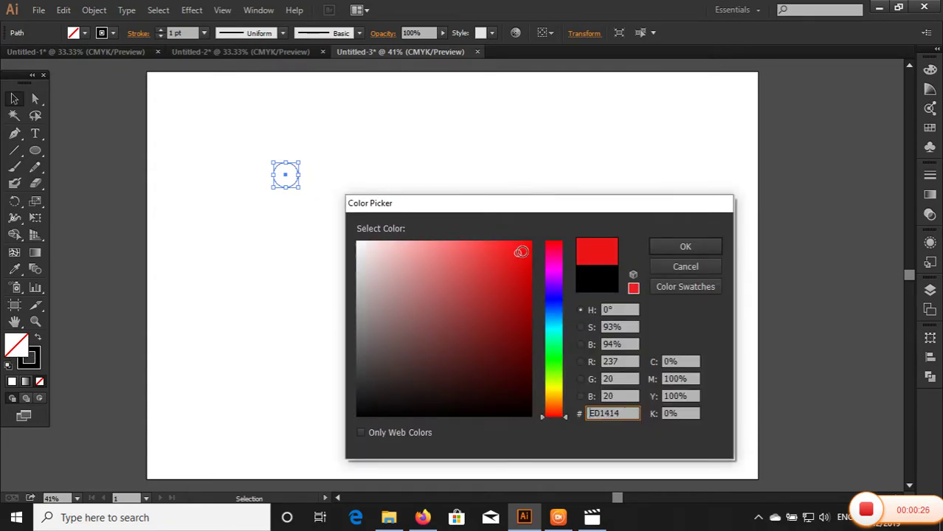
{"action": "left_click", "coordinate": [713, 246]}
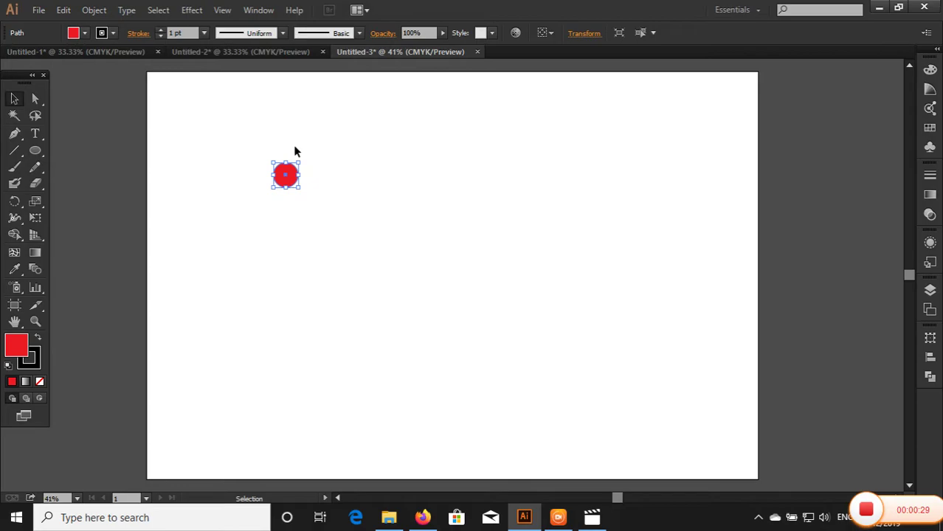
{"action": "left_click_drag", "start_coordinate": [337, 131], "coordinate": [231, 214]}
Step: Define Scatter Brush 1 from the selected red circle with default scatter options
{"action": "left_click", "coordinate": [359, 32]}
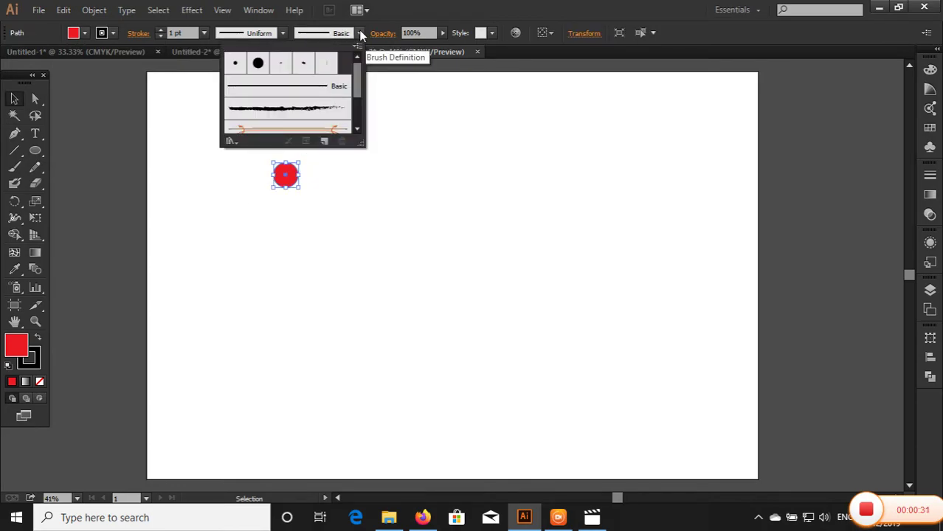
{"action": "left_click", "coordinate": [324, 141]}
{"action": "left_click", "coordinate": [439, 278]}
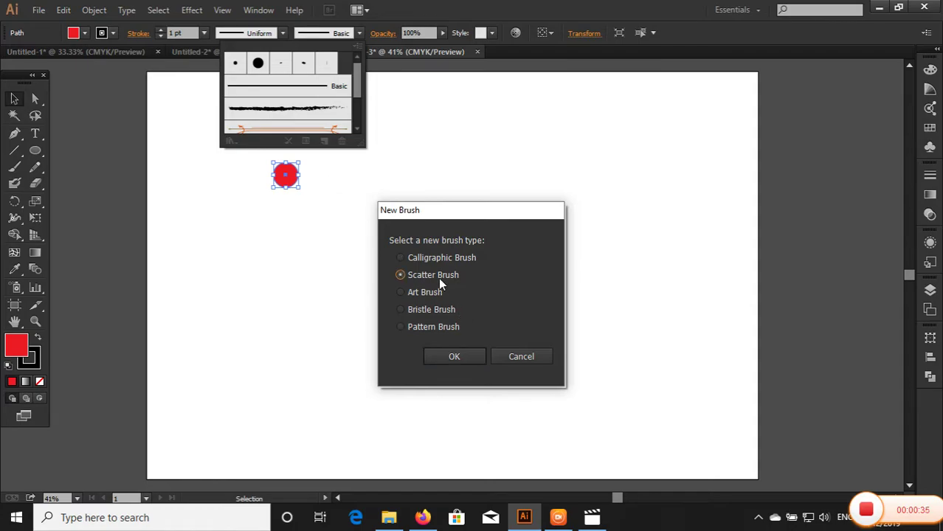
{"action": "left_click", "coordinate": [452, 357]}
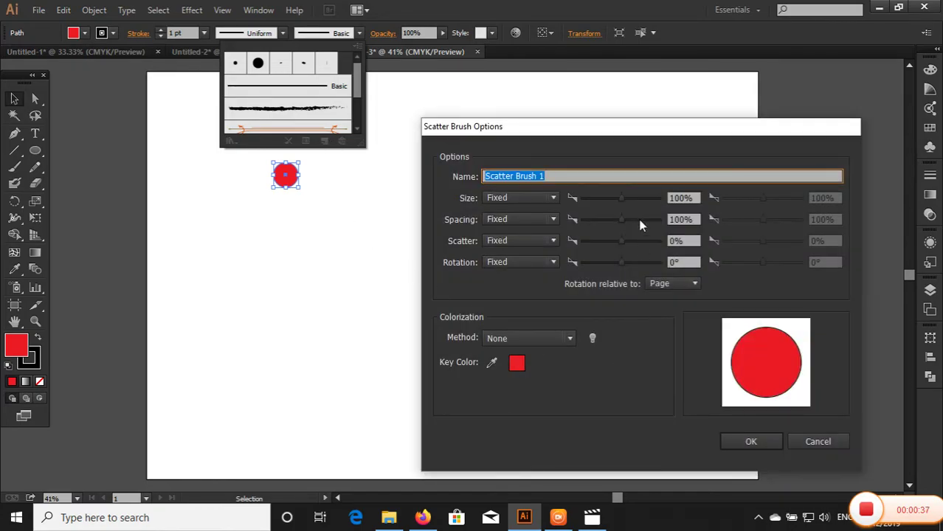
{"action": "left_click_drag", "start_coordinate": [633, 132], "coordinate": [581, 83]}
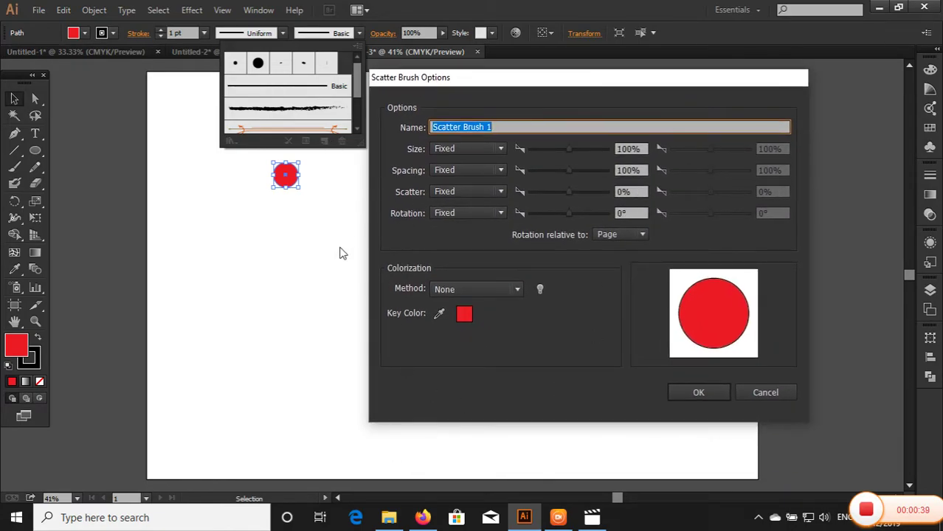
{"action": "left_click", "coordinate": [698, 392]}
{"action": "left_click", "coordinate": [366, 209]}
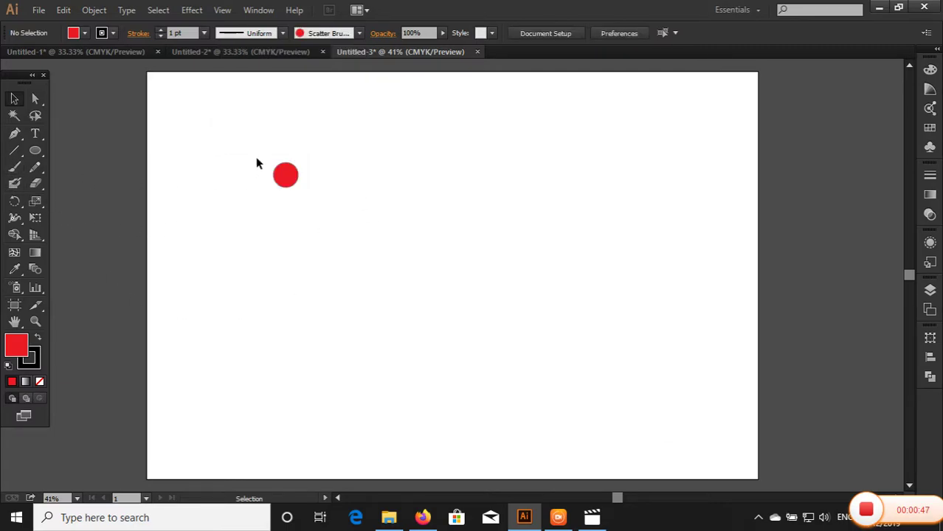
Step: Delete the red circle and try painting dotted strokes with Scatter Brush 1, undoing them
{"action": "left_click_drag", "start_coordinate": [256, 158], "coordinate": [344, 213]}
{"action": "key", "text": "Delete"}
{"action": "left_click", "coordinate": [14, 167]}
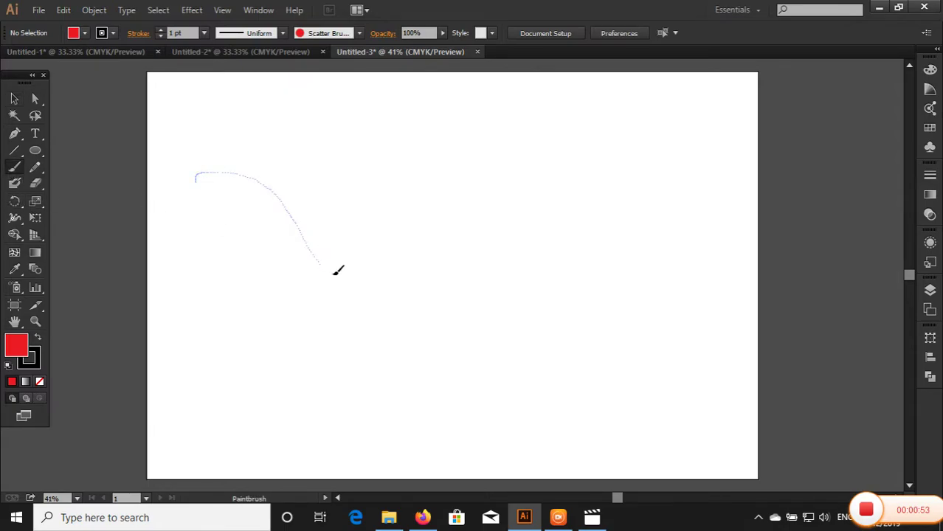
{"action": "left_click_drag", "start_coordinate": [239, 173], "coordinate": [472, 265]}
{"action": "key", "text": "ctrl+z"}
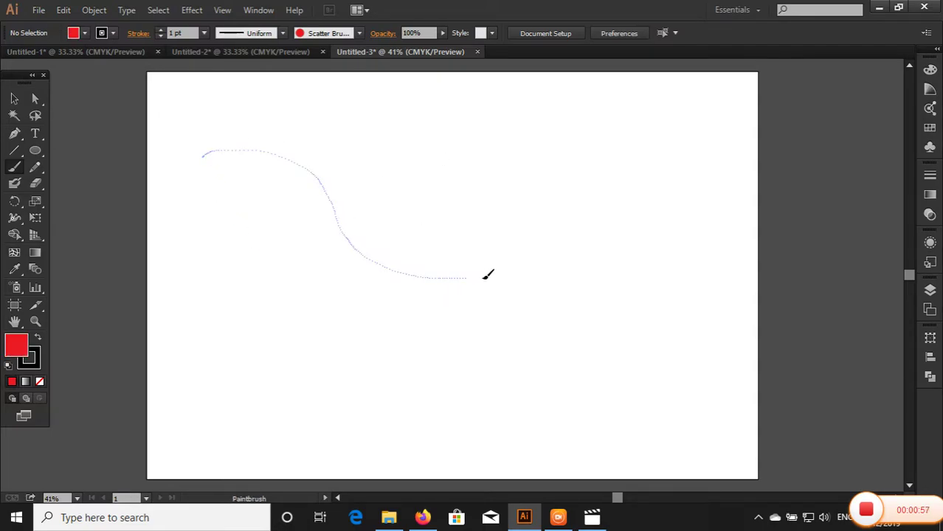
{"action": "left_click_drag", "start_coordinate": [238, 146], "coordinate": [494, 274]}
{"action": "key", "text": "ctrl+z"}
Step: Keep retrying until a gentle curve of red dots spans the upper artboard
{"action": "left_click_drag", "start_coordinate": [313, 169], "coordinate": [452, 255]}
{"action": "key", "text": "ctrl+z"}
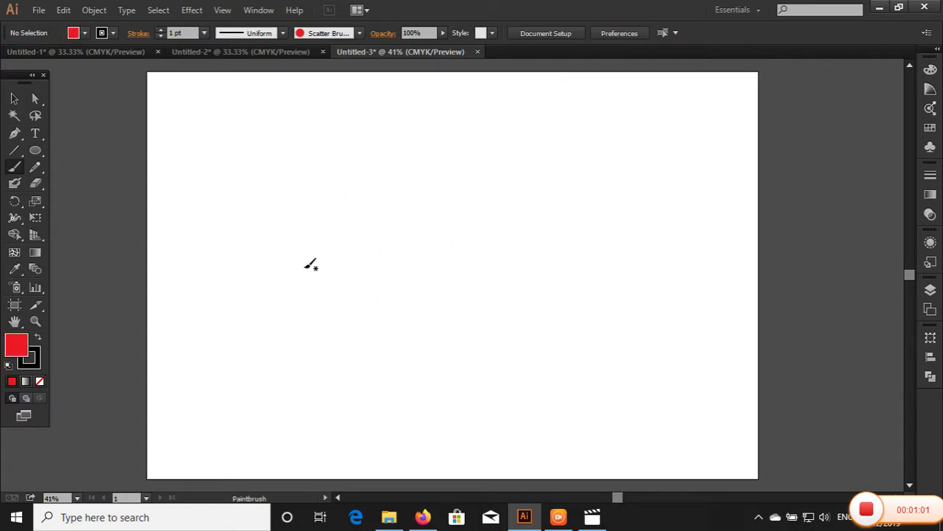
{"action": "mouse_move", "coordinate": [239, 139]}
{"action": "left_mouse_down"}
{"action": "mouse_move", "coordinate": [432, 269]}
{"action": "mouse_move", "coordinate": [447, 331]}
{"action": "left_mouse_up"}
{"action": "key", "text": "ctrl+z"}
{"action": "left_click_drag", "start_coordinate": [226, 147], "coordinate": [432, 306]}
{"action": "key", "text": "ctrl+z"}
{"action": "left_click_drag", "start_coordinate": [221, 198], "coordinate": [416, 354]}
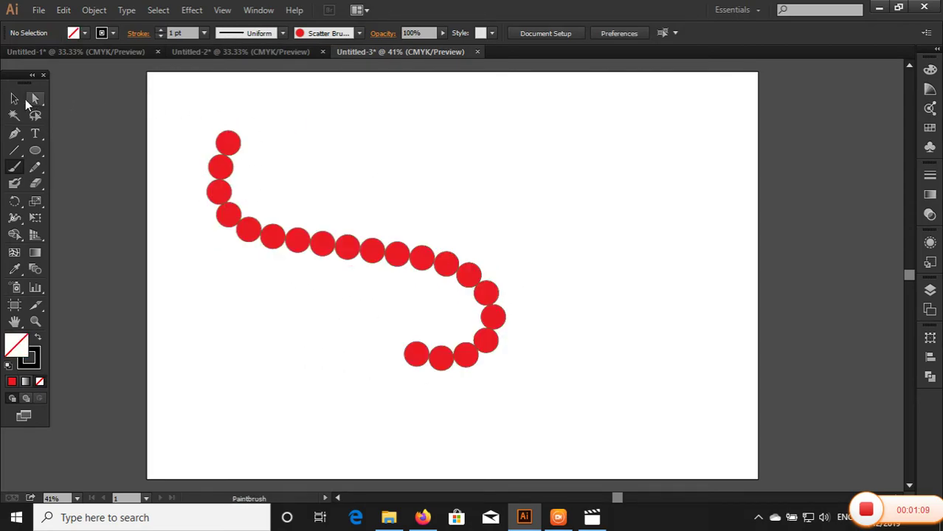
{"action": "key", "text": "ctrl+z"}
{"action": "mouse_move", "coordinate": [222, 134]}
{"action": "left_mouse_down"}
{"action": "mouse_move", "coordinate": [441, 218]}
{"action": "mouse_move", "coordinate": [451, 248]}
{"action": "left_mouse_up"}
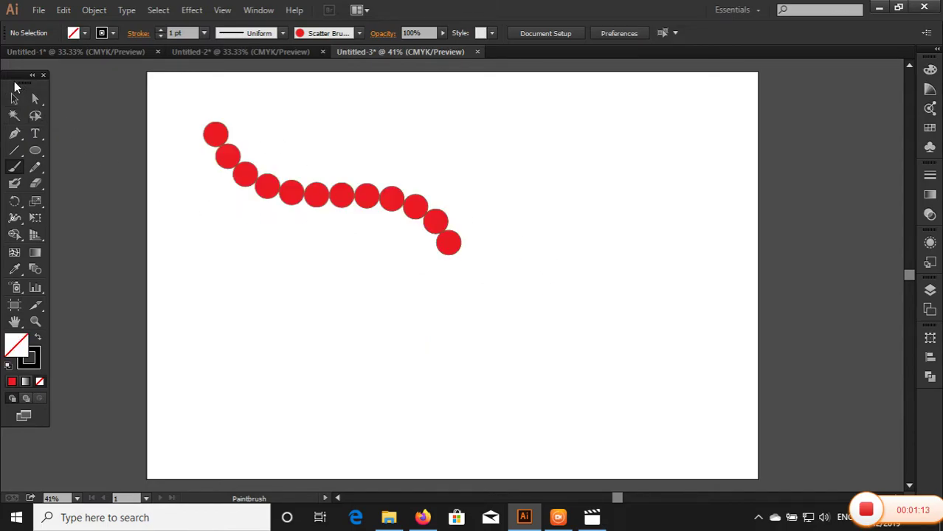
{"action": "left_click", "coordinate": [14, 98]}
Step: Reselect the dotted stroke and open Scatter Brush 1's options for editing
{"action": "left_click_drag", "start_coordinate": [375, 154], "coordinate": [461, 218]}
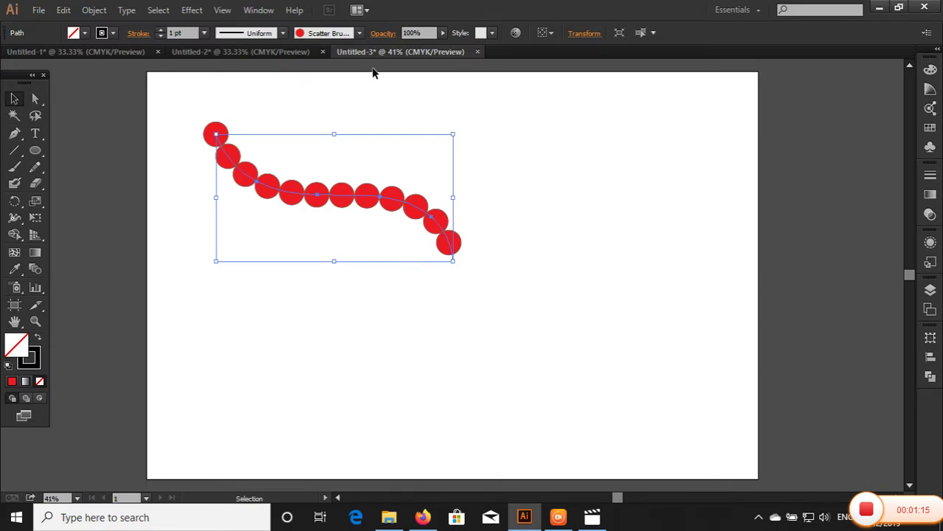
{"action": "left_click", "coordinate": [248, 122]}
{"action": "left_click", "coordinate": [212, 136]}
{"action": "left_click", "coordinate": [359, 33]}
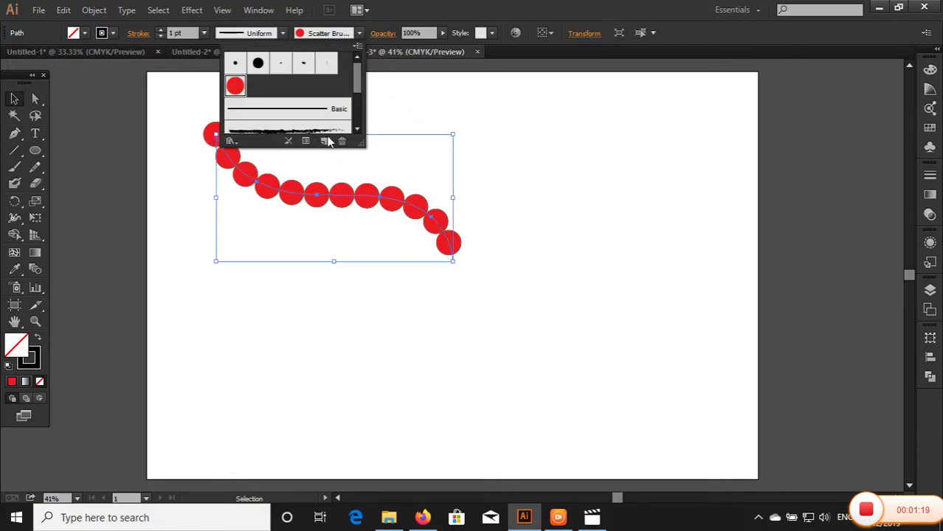
{"action": "double_click", "coordinate": [235, 87]}
{"action": "mouse_move", "coordinate": [592, 80]}
{"action": "left_mouse_down"}
{"action": "mouse_move", "coordinate": [658, 90]}
{"action": "mouse_move", "coordinate": [644, 96]}
{"action": "mouse_move", "coordinate": [652, 96]}
{"action": "left_mouse_up"}
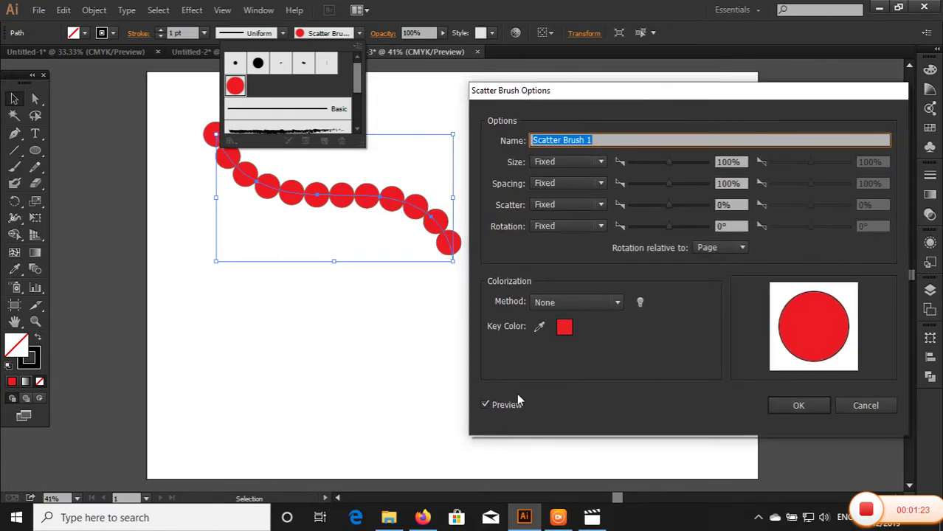
Step: Set Scatter Brush 1 to random size 10%–100% and 103% spacing, applying it to the stroke
{"action": "left_click", "coordinate": [576, 166]}
{"action": "left_click", "coordinate": [560, 192]}
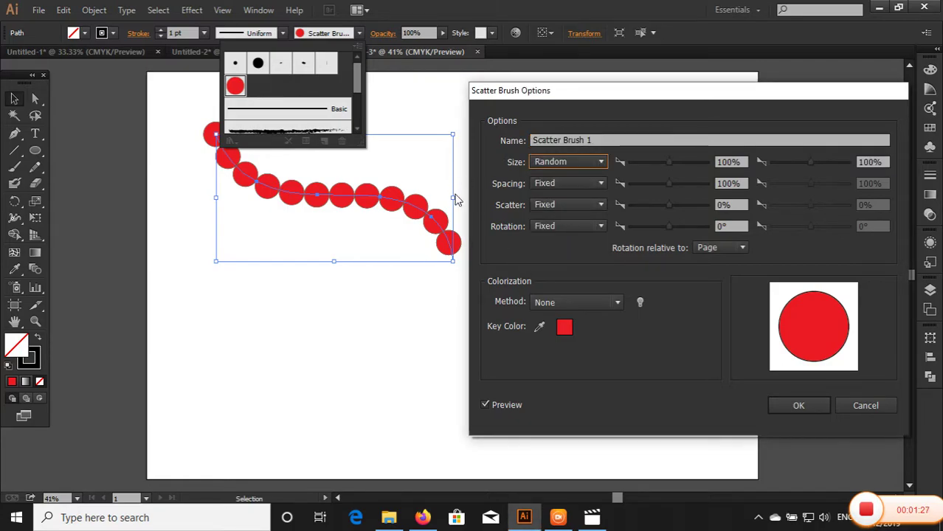
{"action": "mouse_move", "coordinate": [668, 163]}
{"action": "left_mouse_down"}
{"action": "mouse_move", "coordinate": [673, 172]}
{"action": "mouse_move", "coordinate": [666, 168]}
{"action": "left_mouse_up"}
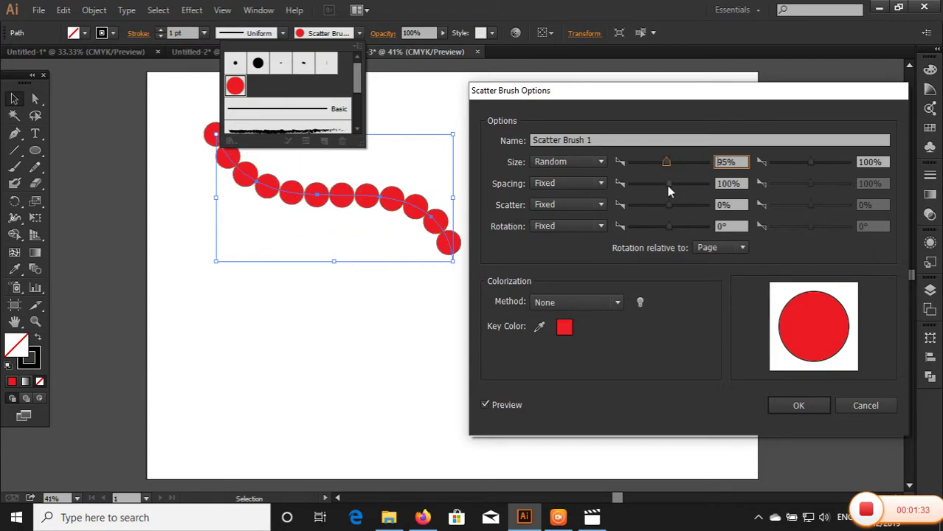
{"action": "mouse_move", "coordinate": [668, 184]}
{"action": "left_mouse_down"}
{"action": "mouse_move", "coordinate": [679, 186]}
{"action": "mouse_move", "coordinate": [652, 187]}
{"action": "mouse_move", "coordinate": [654, 160]}
{"action": "mouse_move", "coordinate": [630, 163]}
{"action": "left_mouse_up"}
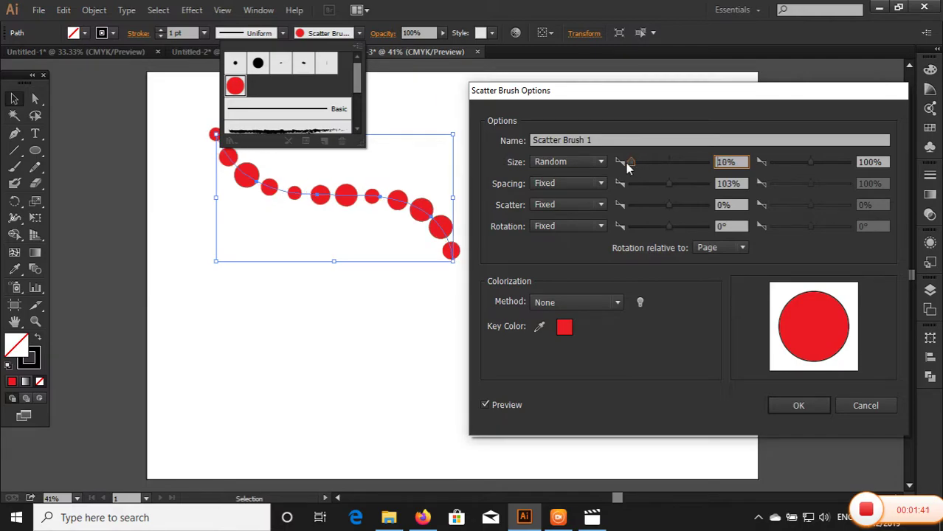
{"action": "left_click", "coordinate": [795, 406]}
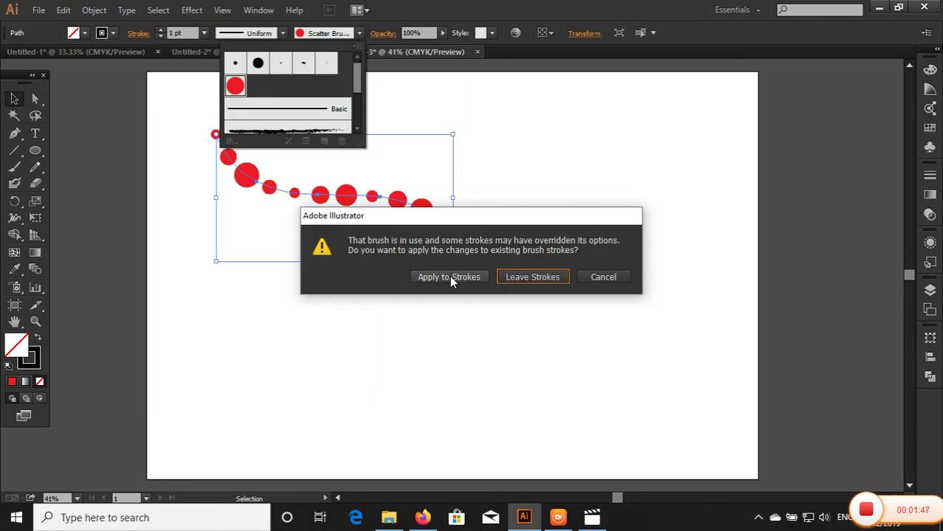
{"action": "left_click", "coordinate": [451, 278]}
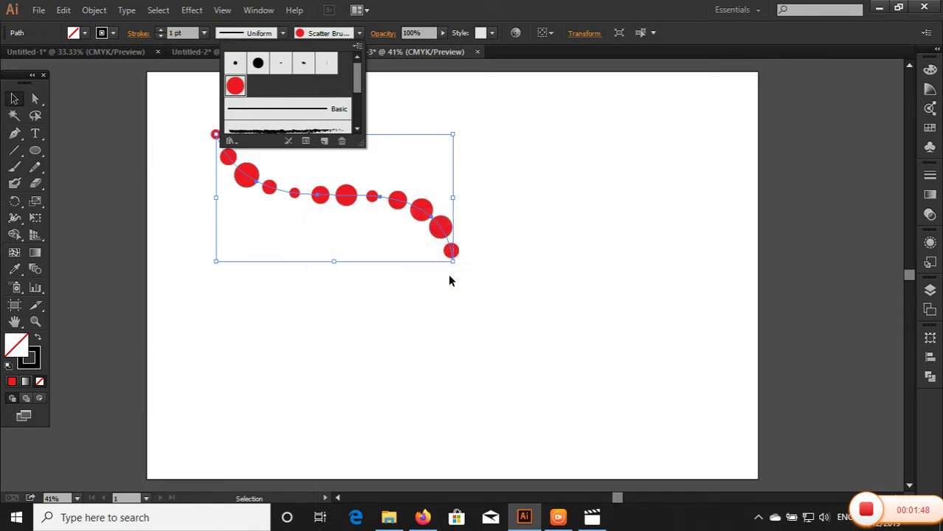
{"action": "left_click", "coordinate": [523, 220]}
Step: Scale the dotted curve up from its centre with an Alt-drag on a corner handle
{"action": "left_click", "coordinate": [299, 136]}
{"action": "left_click", "coordinate": [453, 236]}
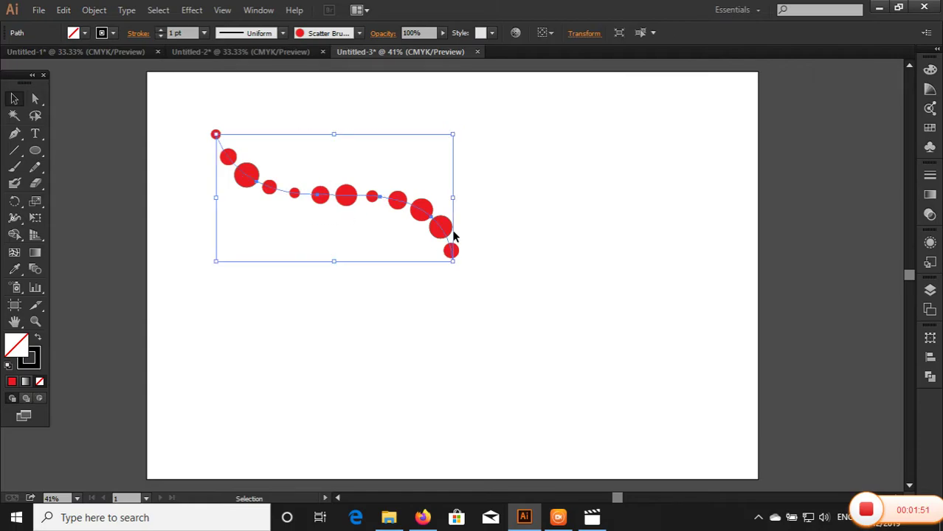
{"action": "left_click_drag", "start_coordinate": [452, 261], "coordinate": [498, 327]}
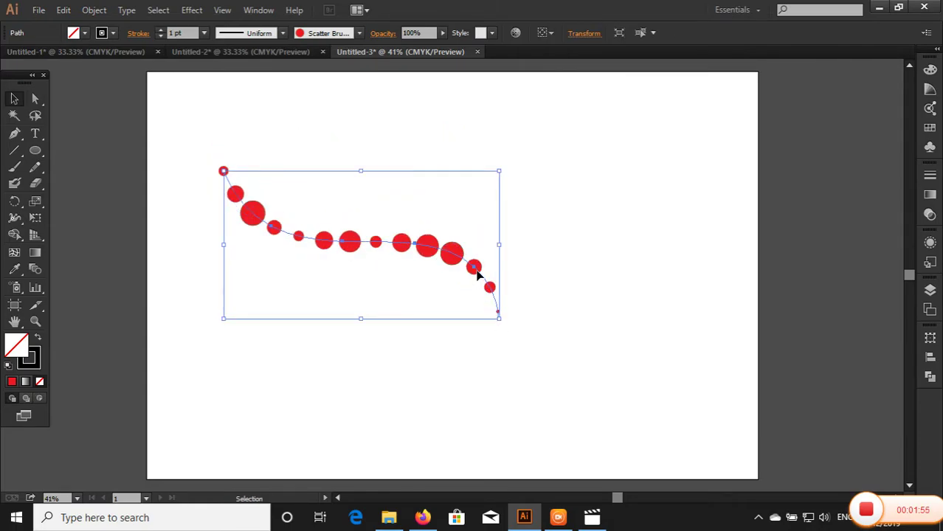
{"action": "key", "text": "ctrl+z"}
{"action": "left_click", "coordinate": [509, 214]}
{"action": "left_click", "coordinate": [455, 268]}
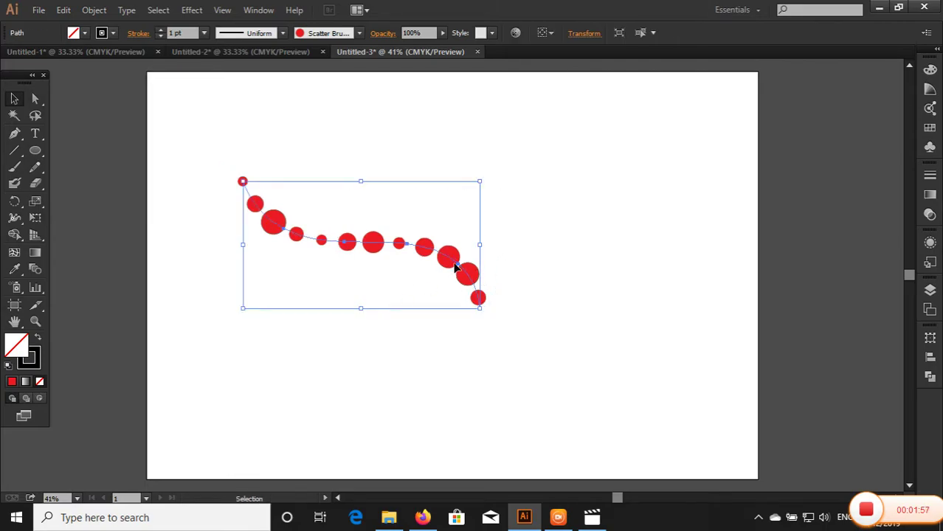
{"action": "left_click_drag", "start_coordinate": [479, 181], "coordinate": [506, 167]}
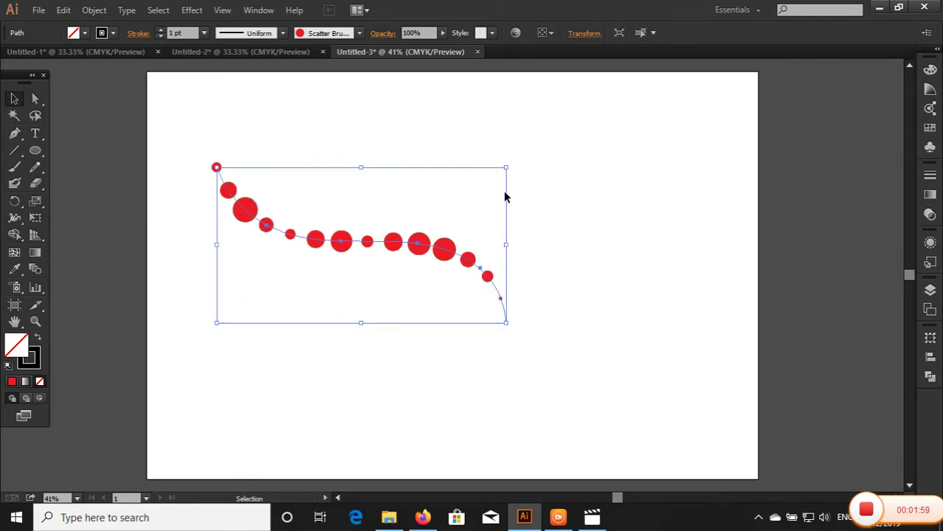
{"action": "left_click", "coordinate": [365, 174]}
{"action": "left_click_drag", "start_coordinate": [358, 194], "coordinate": [516, 332]}
Step: Rotate a copy of the dotted curve around its lower endpoint with the Rotate tool
{"action": "left_click", "coordinate": [14, 201]}
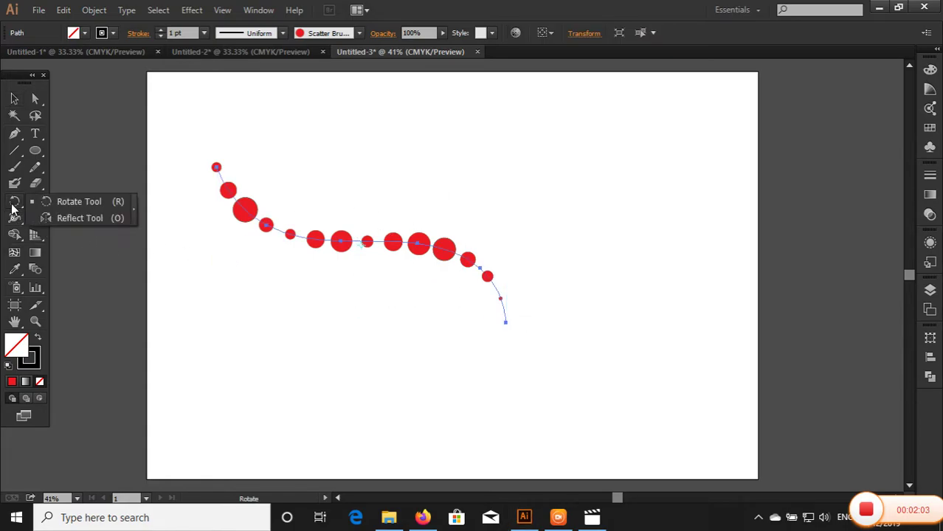
{"action": "left_click", "coordinate": [76, 202]}
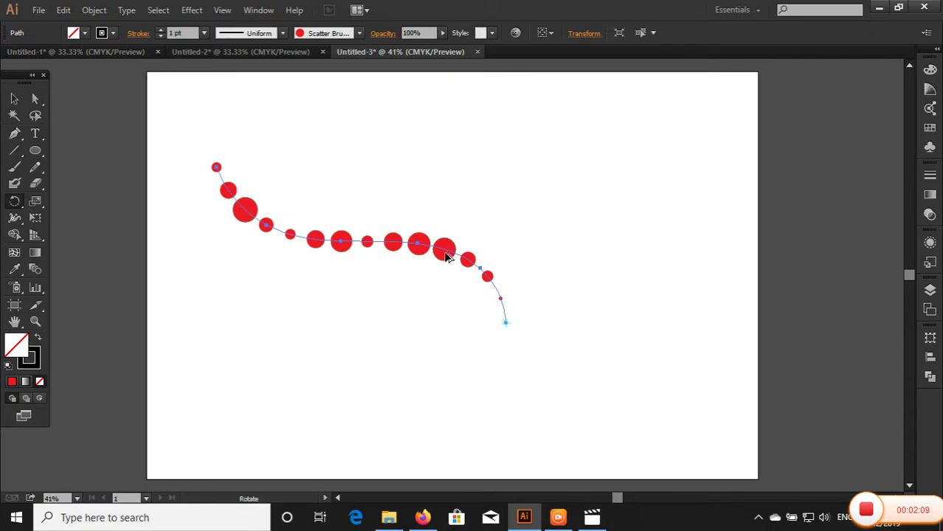
{"action": "mouse_move", "coordinate": [445, 256]}
{"action": "left_mouse_down"}
{"action": "mouse_move", "coordinate": [455, 240]}
{"action": "mouse_move", "coordinate": [435, 275]}
{"action": "left_mouse_up"}
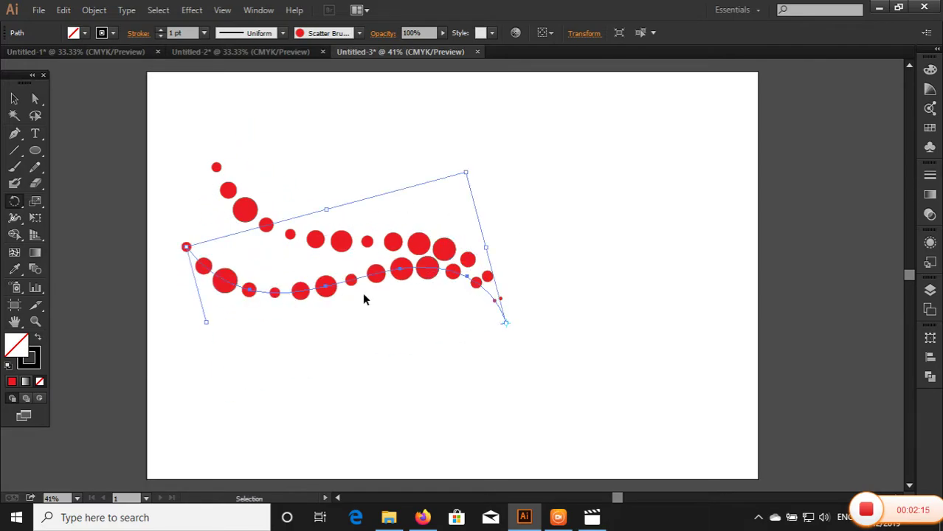
Step: Repeat the rotated copy seven times with Ctrl+D to close the radial burst
{"action": "key", "text": "ctrl+d"}
{"action": "key", "text": "ctrl+d"}
{"action": "key", "text": "ctrl+d"}
{"action": "key", "text": "ctrl+d"}
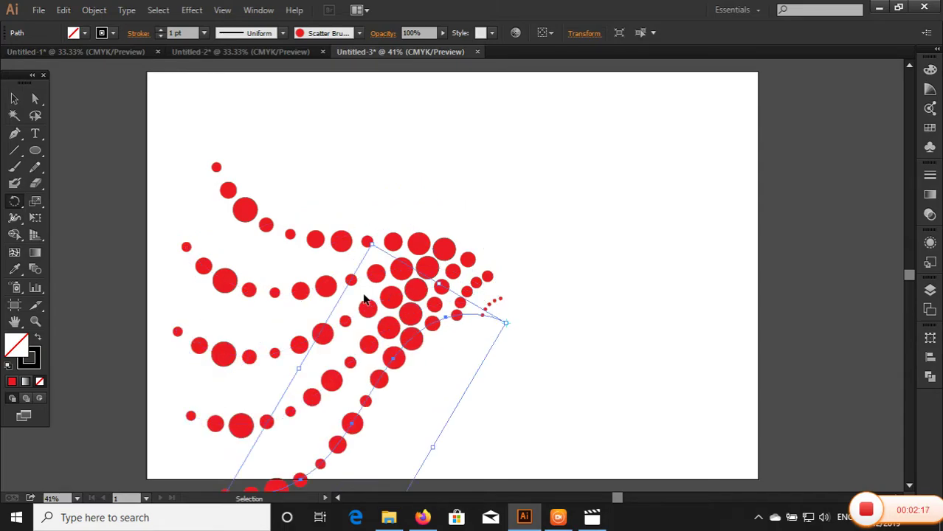
{"action": "key", "text": "ctrl+d"}
{"action": "key", "text": "ctrl+d"}
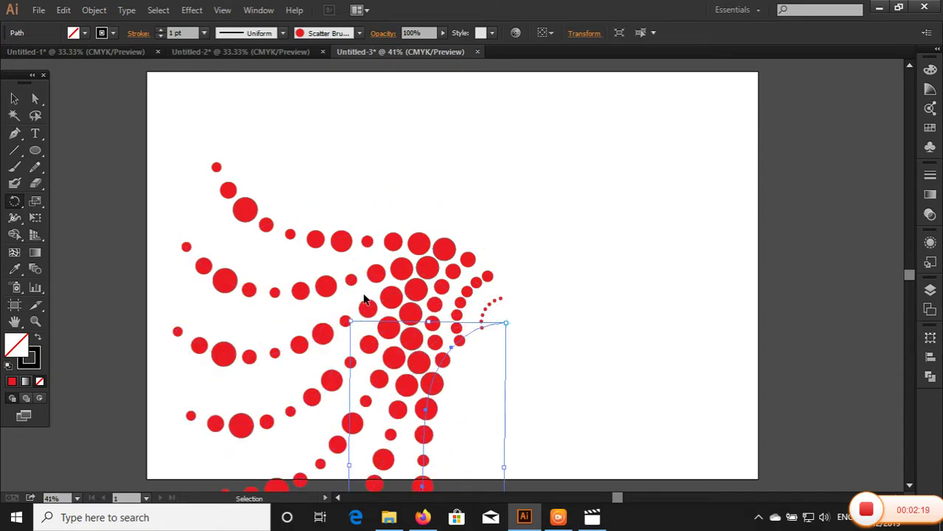
{"action": "key", "text": "ctrl+d"}
{"action": "key", "text": "ctrl+d"}
{"action": "key", "text": "ctrl+d"}
{"action": "key", "text": "ctrl+d"}
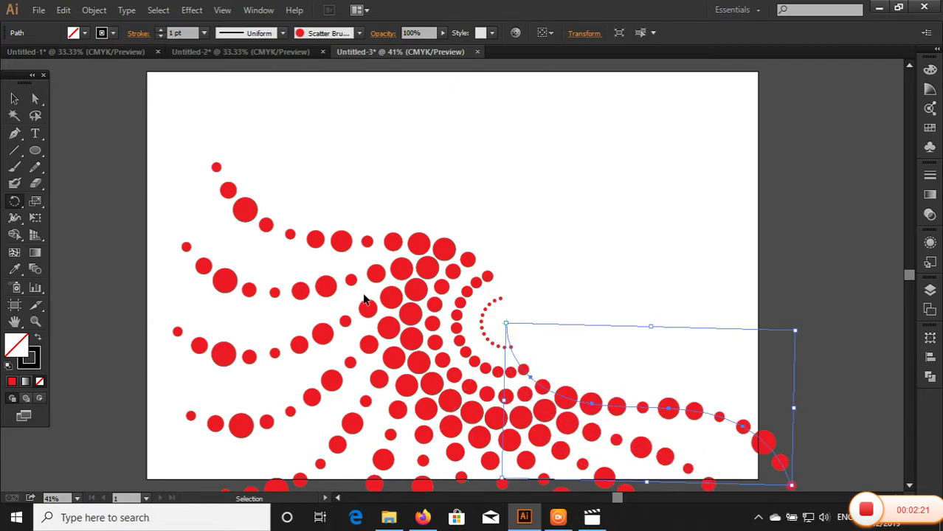
{"action": "key", "text": "ctrl+d"}
{"action": "key", "text": "ctrl+d"}
{"action": "key", "text": "ctrl+d"}
{"action": "key", "text": "ctrl+d"}
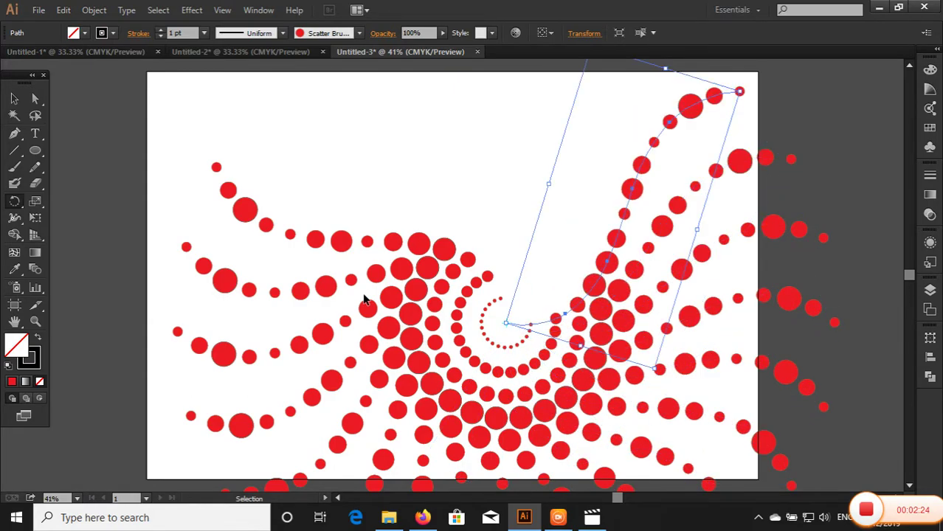
{"action": "key", "text": "ctrl+d"}
{"action": "key", "text": "ctrl+d"}
{"action": "key", "text": "ctrl+d"}
{"action": "key", "text": "ctrl+d"}
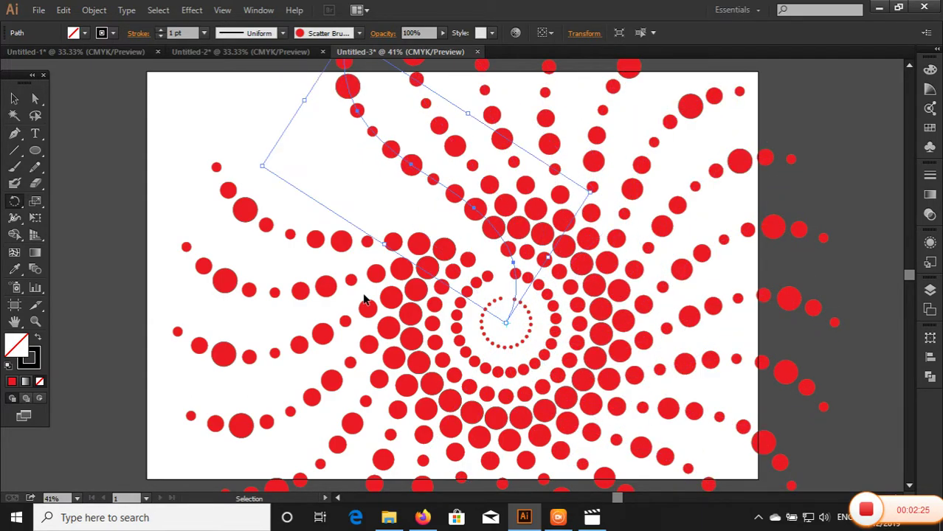
{"action": "key", "text": "ctrl+d"}
{"action": "key", "text": "ctrl+d"}
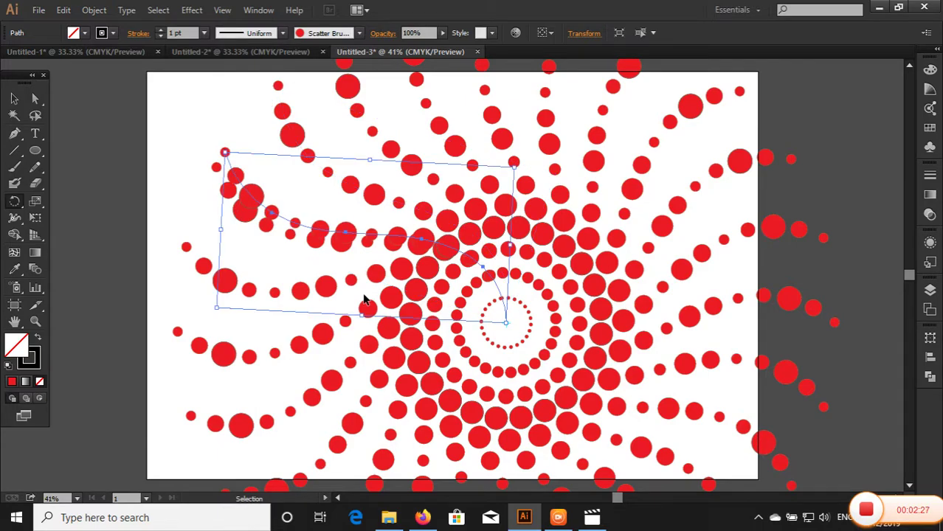
{"action": "key", "text": "ctrl+d"}
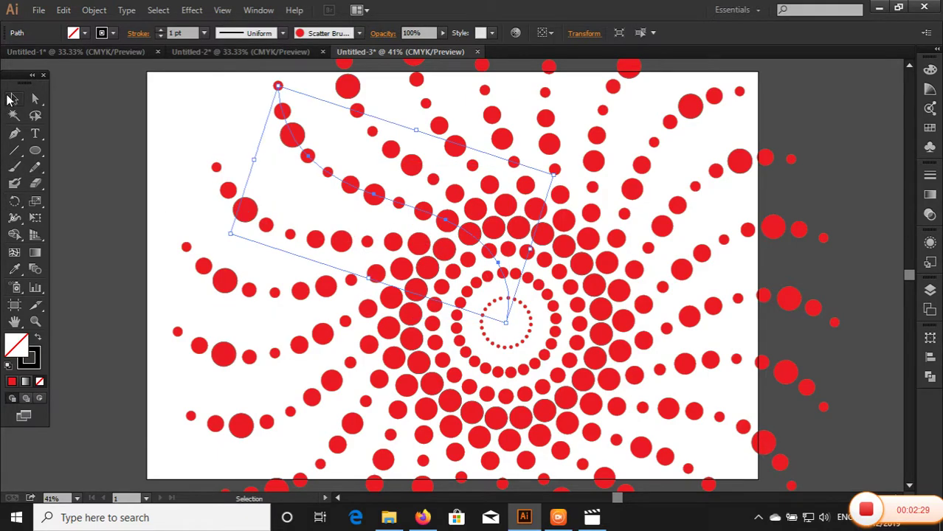
{"action": "left_click", "coordinate": [10, 100]}
{"action": "left_click", "coordinate": [84, 154]}
Step: Zoom out, select every curve, and scale the whole burst down about its centre
{"action": "key", "text": "ctrl+minus"}
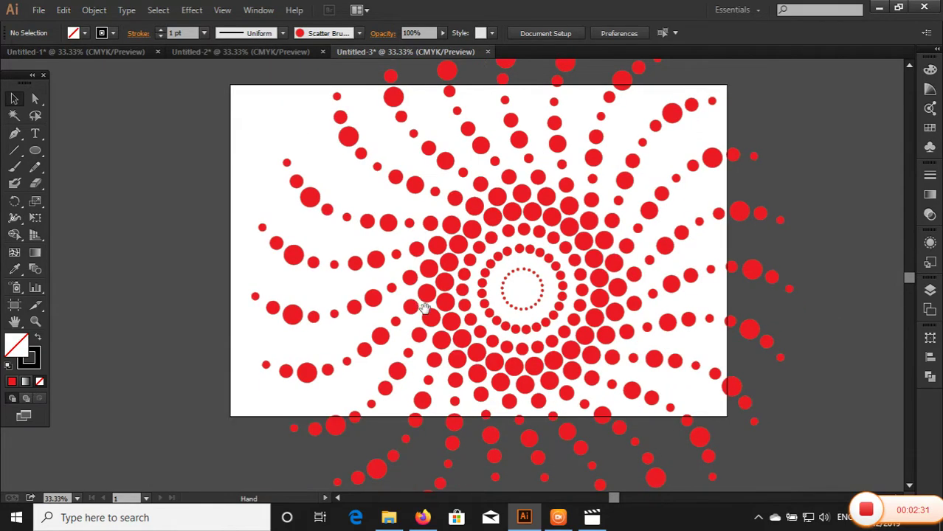
{"action": "left_click_drag", "start_coordinate": [425, 309], "coordinate": [415, 302]}
{"action": "key", "text": "ctrl+minus"}
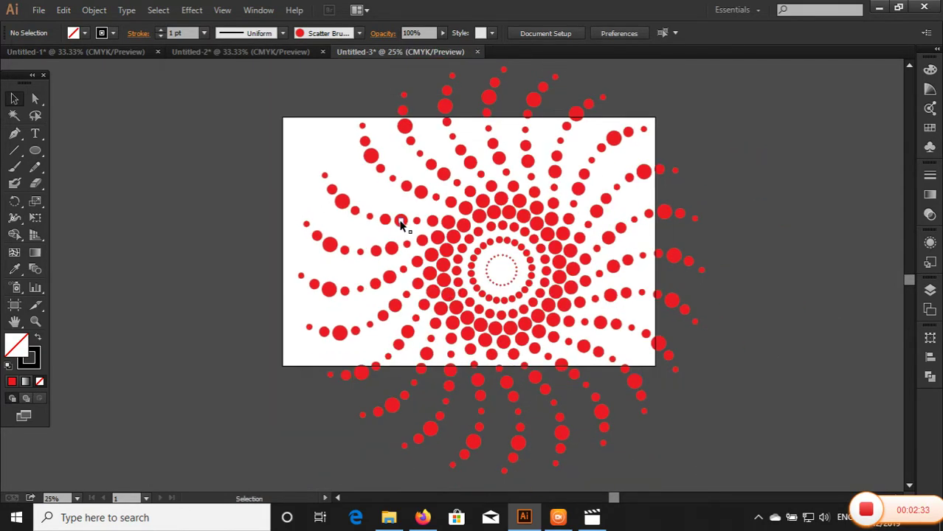
{"action": "key", "text": "ctrl+minus"}
{"action": "left_click_drag", "start_coordinate": [222, 133], "coordinate": [652, 428]}
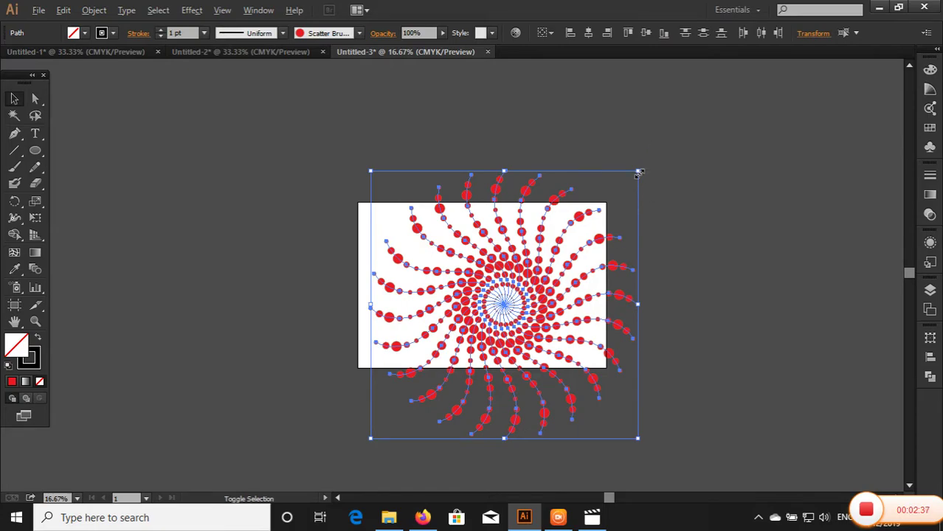
{"action": "left_click_drag", "start_coordinate": [639, 173], "coordinate": [582, 228]}
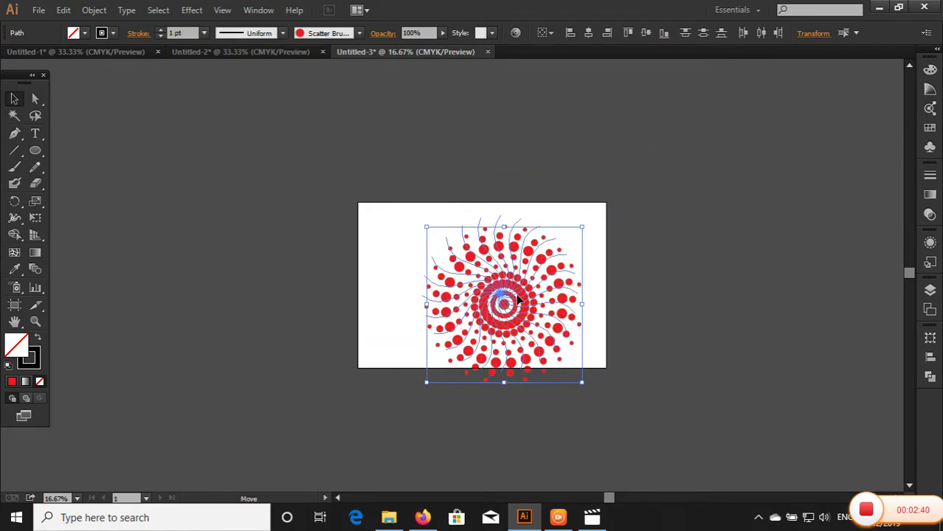
{"action": "left_click", "coordinate": [647, 313]}
Step: Shrink the burst slightly more, move it up to centre it on the artboard, and zoom in
{"action": "key", "text": "ctrl+plus"}
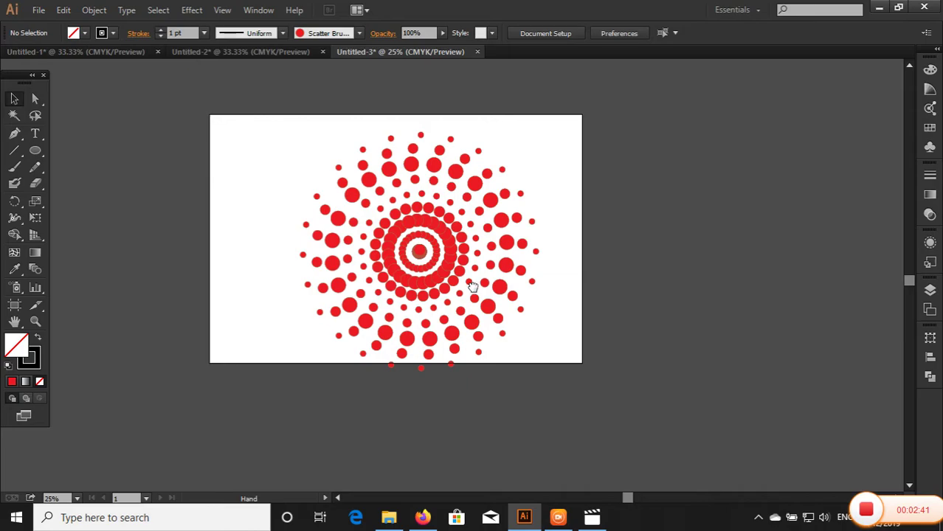
{"action": "left_click_drag", "start_coordinate": [275, 151], "coordinate": [499, 296]}
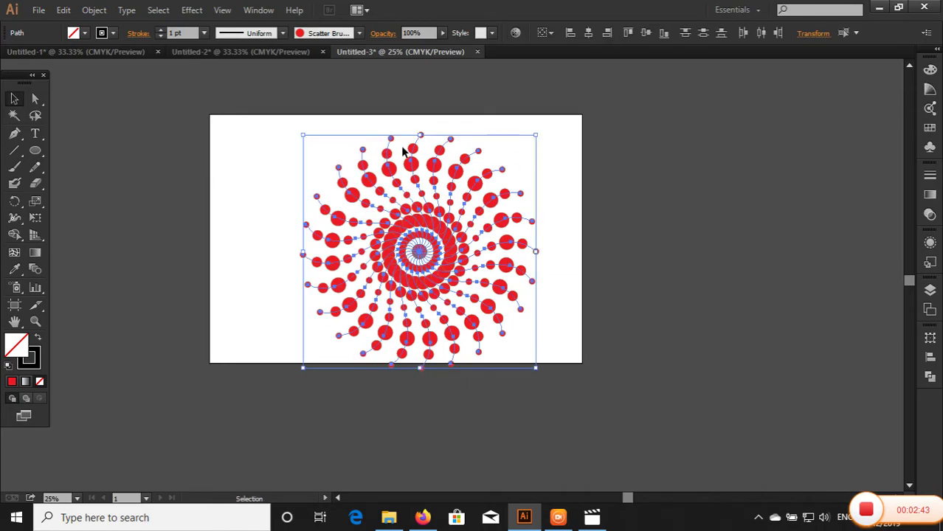
{"action": "left_click_drag", "start_coordinate": [535, 137], "coordinate": [521, 150]}
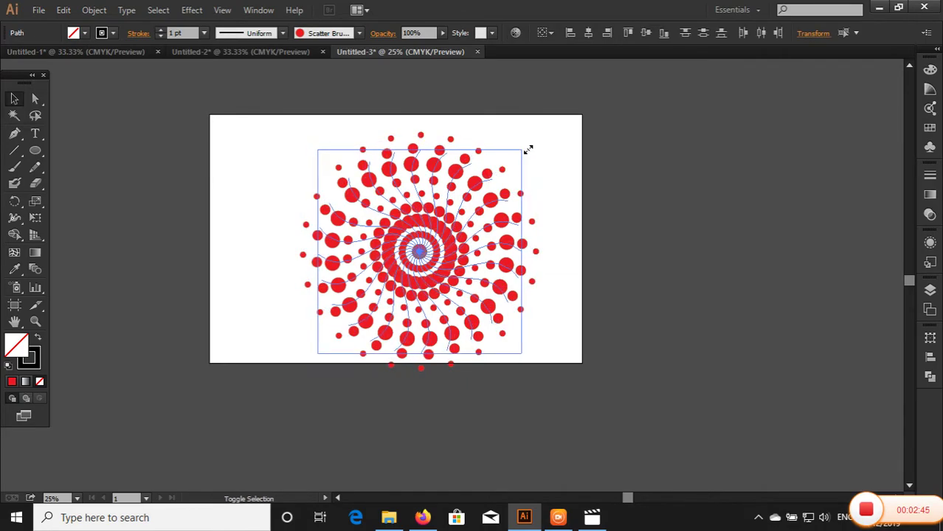
{"action": "left_click_drag", "start_coordinate": [423, 253], "coordinate": [416, 220]}
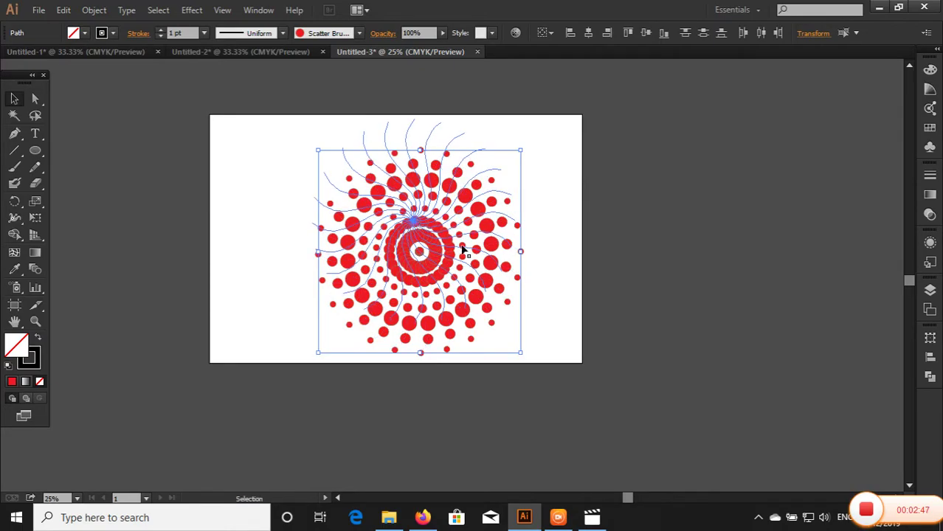
{"action": "left_click", "coordinate": [551, 276]}
{"action": "key", "text": "ctrl+space"}
{"action": "left_click", "coordinate": [414, 227]}
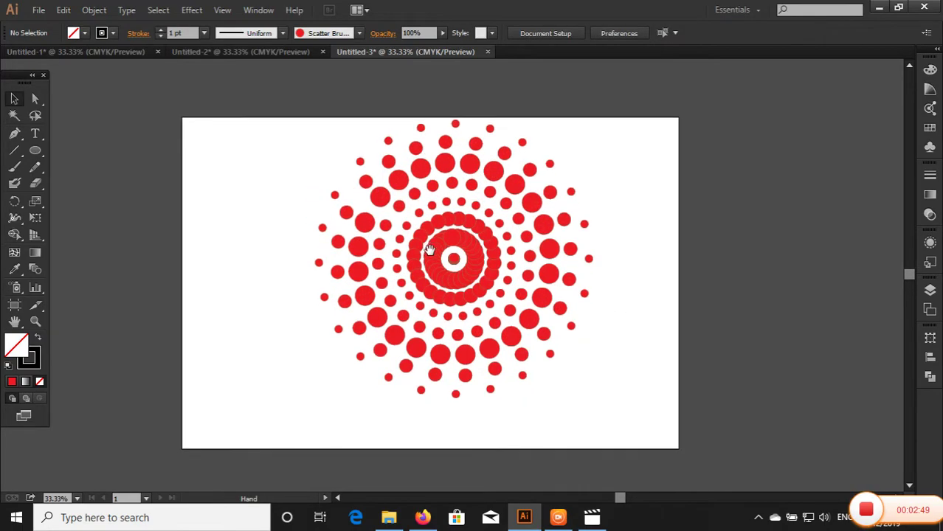
{"action": "left_click", "coordinate": [436, 263]}
Step: Select the whole burst and expand its brush strokes into plain dot shapes
{"action": "left_click", "coordinate": [269, 139]}
{"action": "left_click_drag", "start_coordinate": [311, 181], "coordinate": [616, 436]}
{"action": "left_click", "coordinate": [94, 9]}
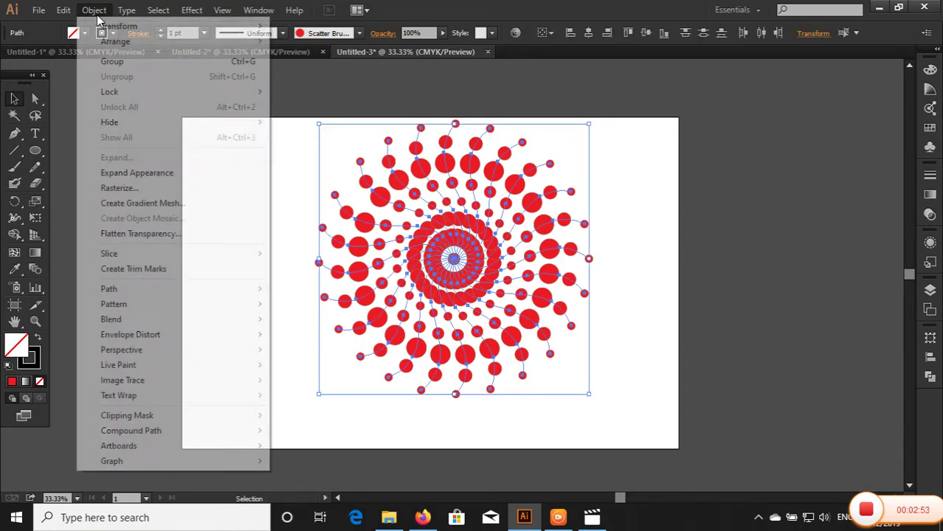
{"action": "left_click", "coordinate": [130, 173]}
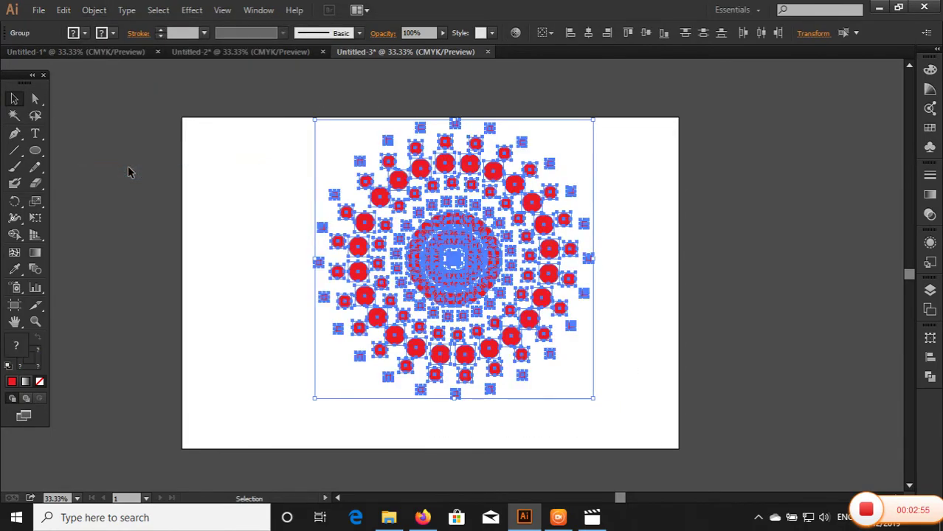
{"action": "left_click", "coordinate": [673, 264]}
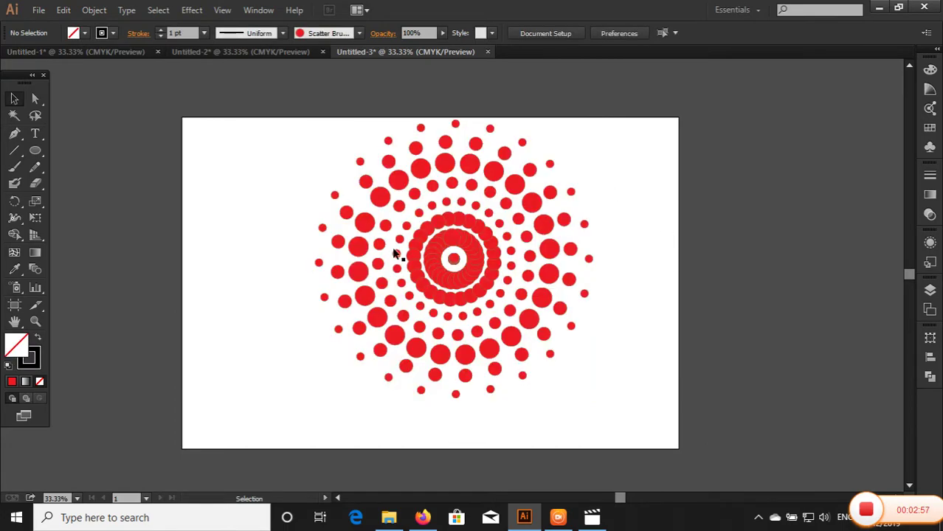
Step: Change the expanded dots' fill and stroke colours in the Color panel and preview the result
{"action": "left_click_drag", "start_coordinate": [275, 125], "coordinate": [616, 399]}
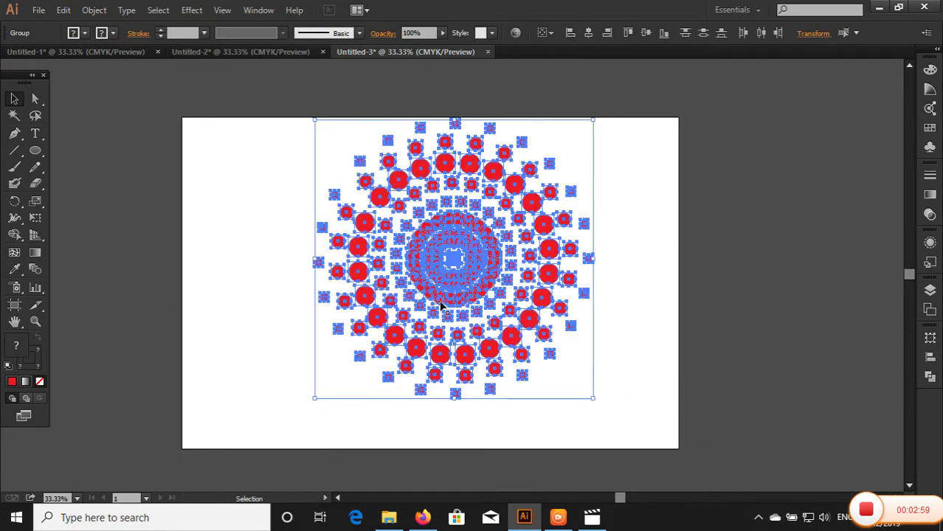
{"action": "left_click", "coordinate": [929, 70]}
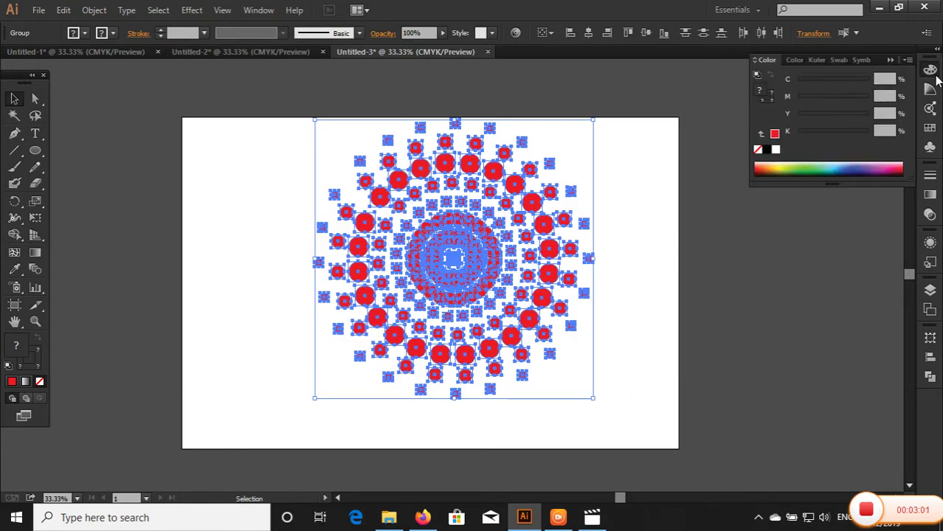
{"action": "left_click", "coordinate": [826, 166]}
{"action": "left_click", "coordinate": [658, 250]}
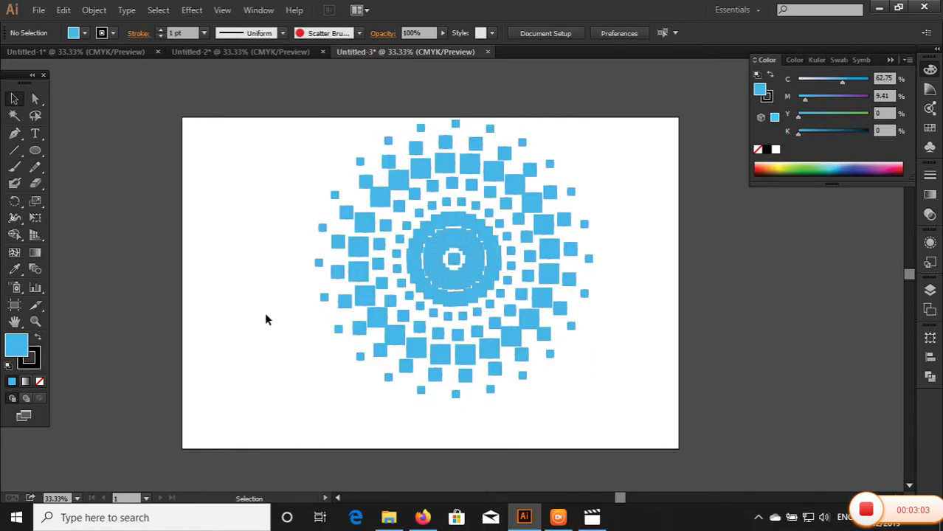
{"action": "left_click", "coordinate": [337, 249]}
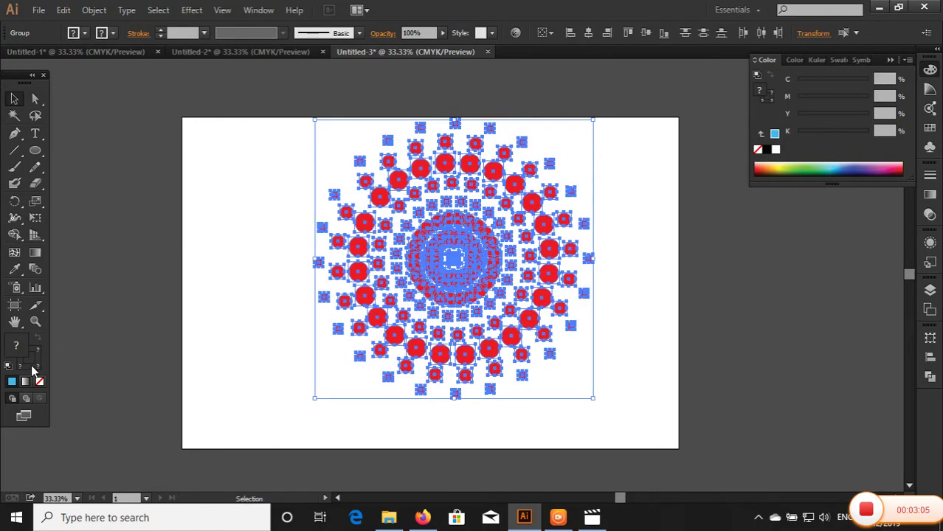
{"action": "key", "text": "x"}
{"action": "left_click", "coordinate": [848, 168]}
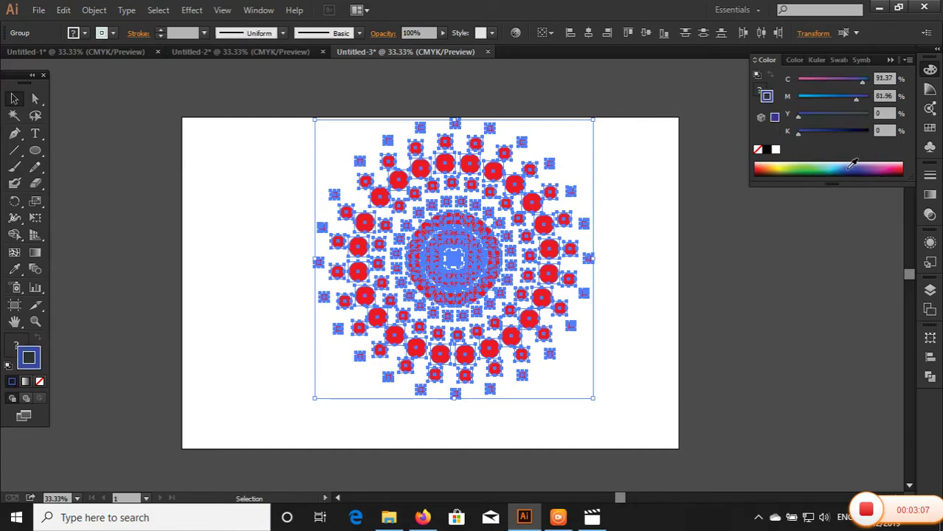
{"action": "left_click", "coordinate": [607, 265]}
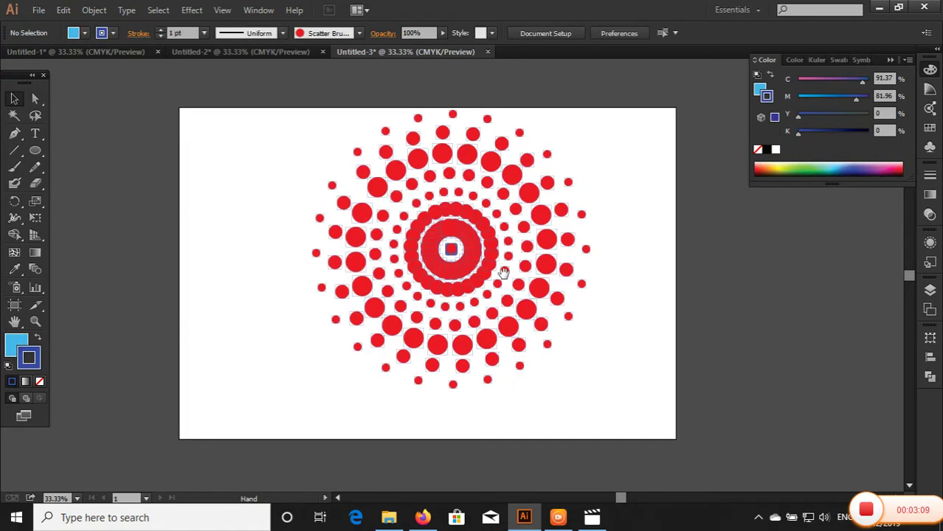
{"action": "key", "text": "ctrl+a"}
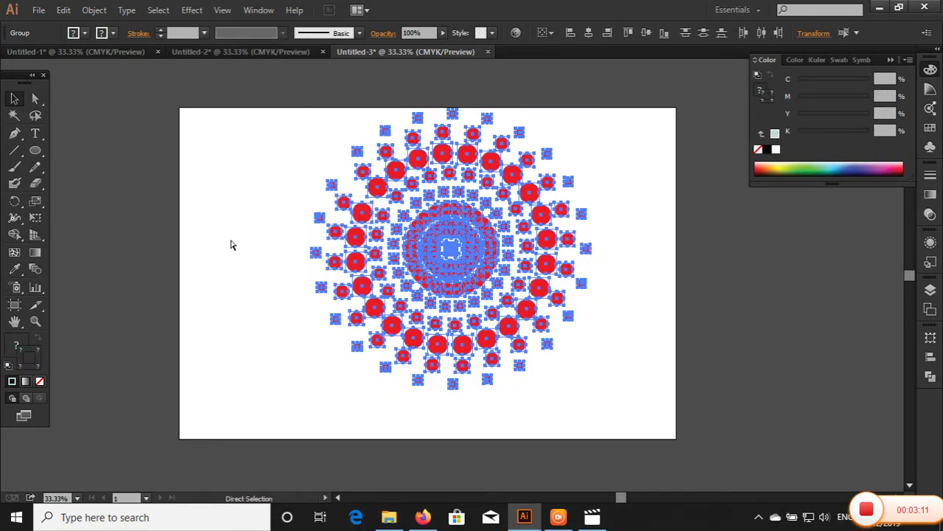
Step: Give the selected burst a yellow stroke picked from the Color spectrum
{"action": "key", "text": "v"}
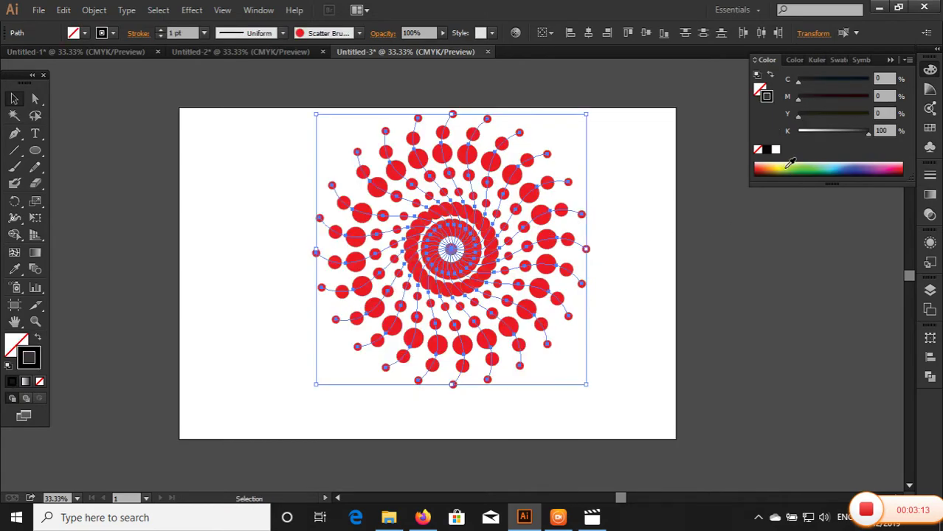
{"action": "left_click", "coordinate": [790, 164]}
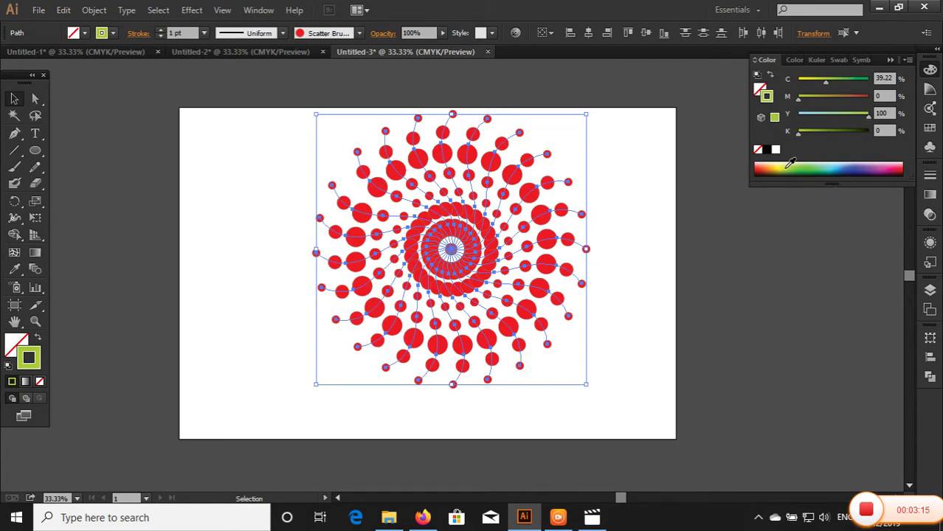
{"action": "left_click", "coordinate": [781, 164]}
{"action": "left_click", "coordinate": [590, 290]}
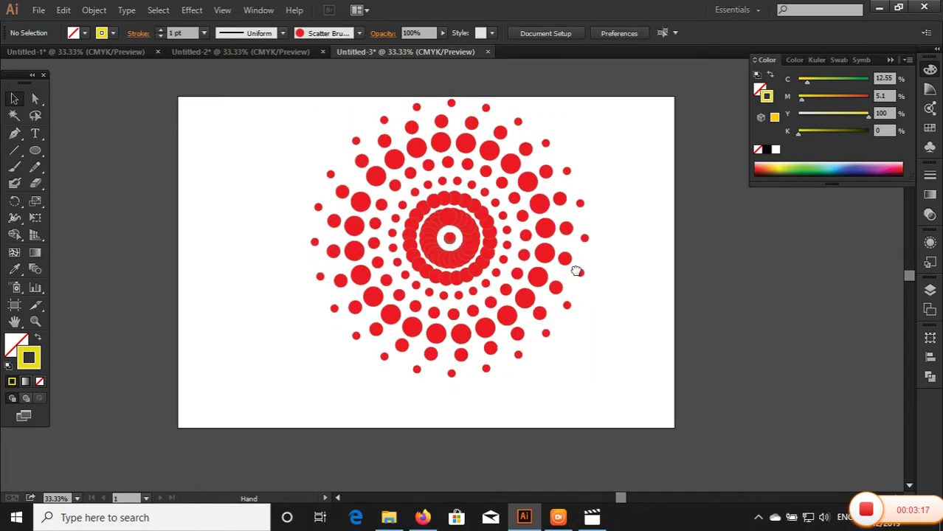
Step: Zoom out and scale the burst down into a compact cluster of concentric dot rings
{"action": "scroll", "coordinate": [576, 269], "scroll_direction": "down", "scroll_amount": 2}
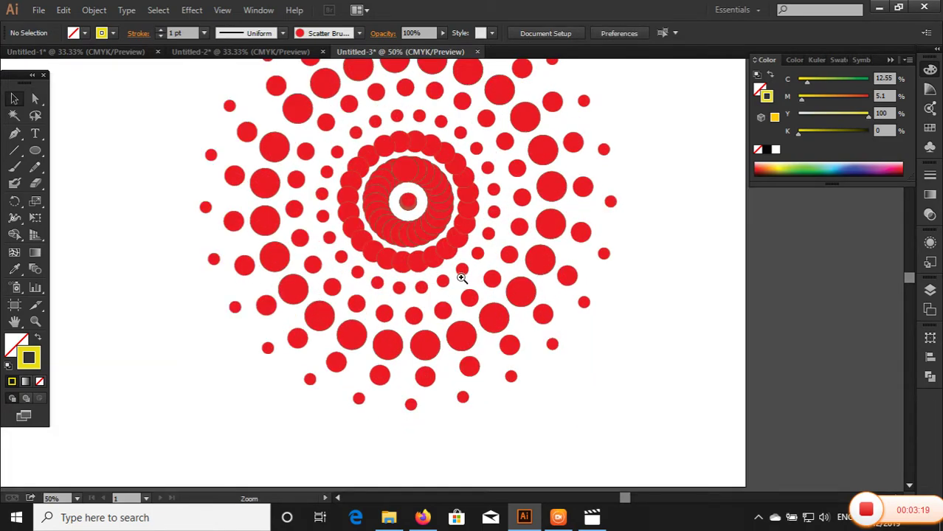
{"action": "left_click", "coordinate": [457, 277], "text": "alt"}
{"action": "key", "text": "v"}
{"action": "left_click_drag", "start_coordinate": [312, 90], "coordinate": [608, 364]}
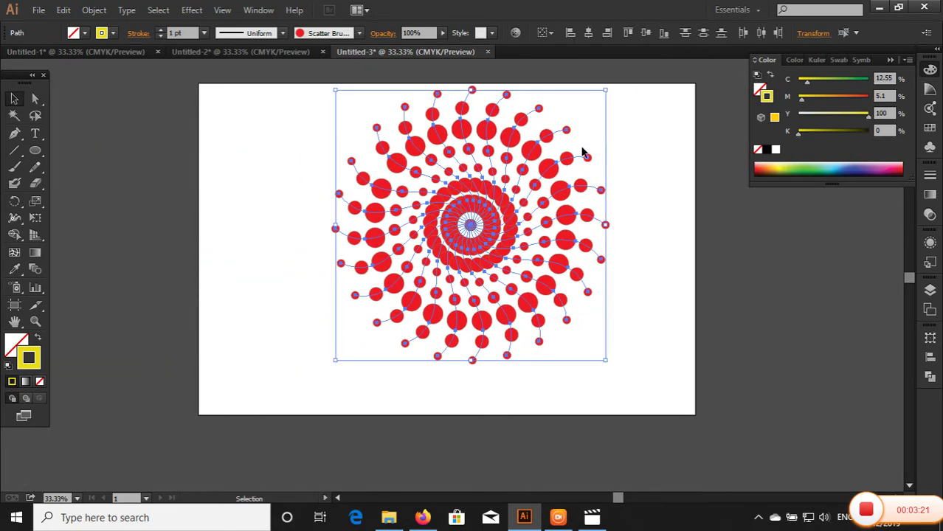
{"action": "left_click_drag", "start_coordinate": [606, 94], "coordinate": [480, 242]}
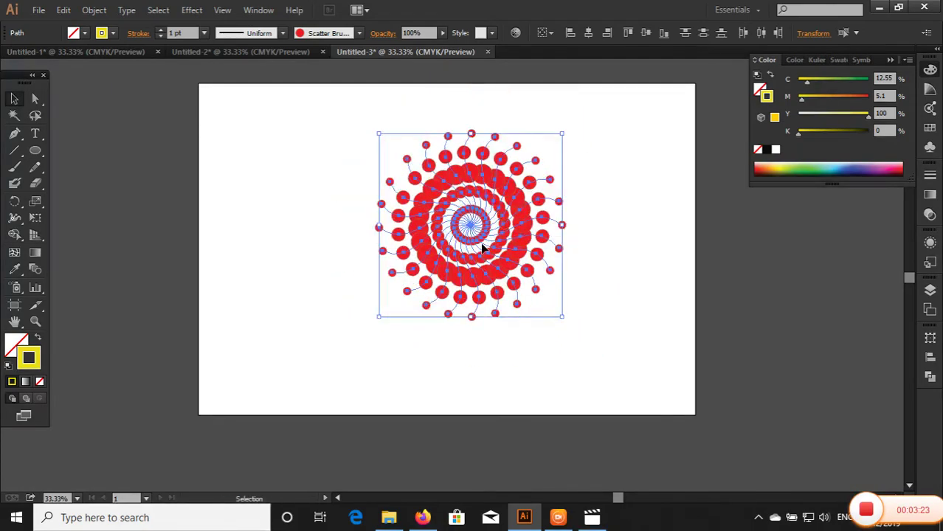
{"action": "left_click", "coordinate": [597, 257]}
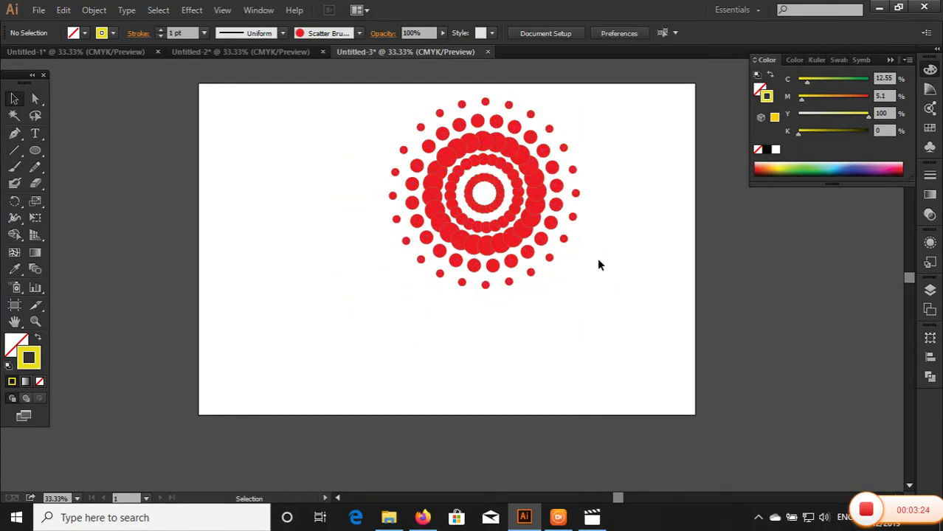
Step: Start a 72 pt text line just below the dot burst
{"action": "left_click", "coordinate": [35, 132]}
{"action": "left_click", "coordinate": [231, 356]}
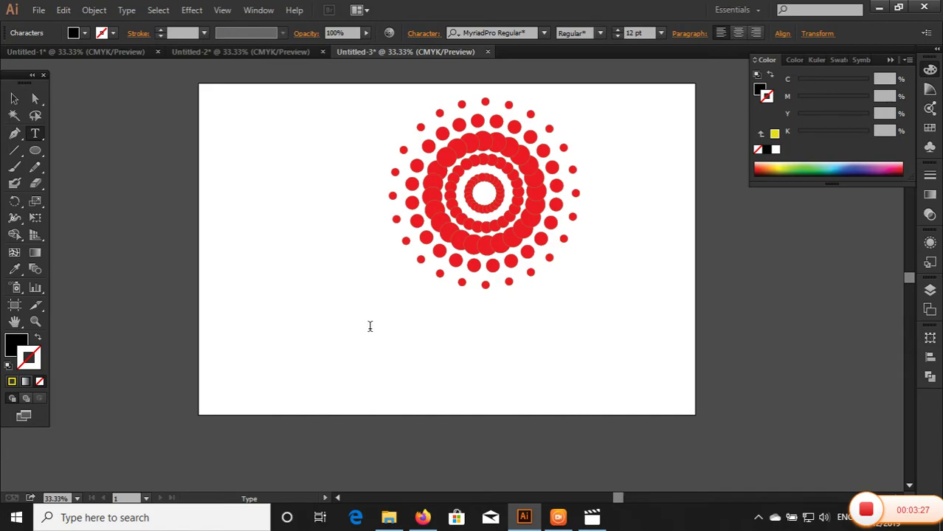
{"action": "left_click", "coordinate": [660, 33]}
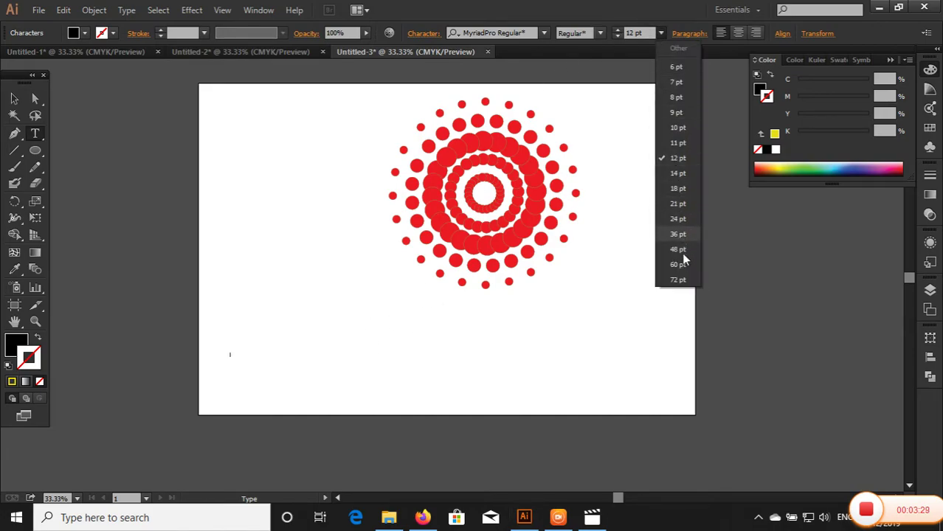
{"action": "left_click", "coordinate": [663, 281]}
Step: Type 'thank for watching', then replace it with a 'please subscribe … for more video' draft
{"action": "type", "text": "th"}
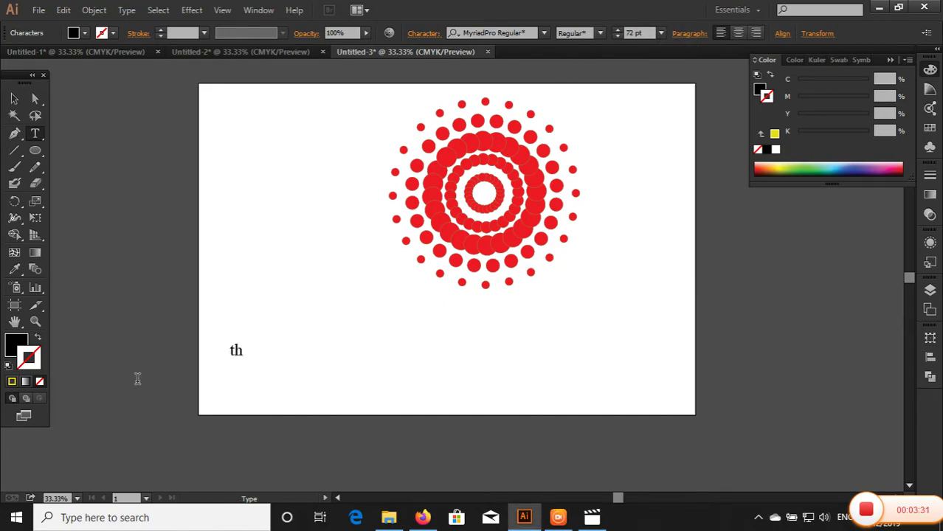
{"action": "type", "text": "ank for wat"}
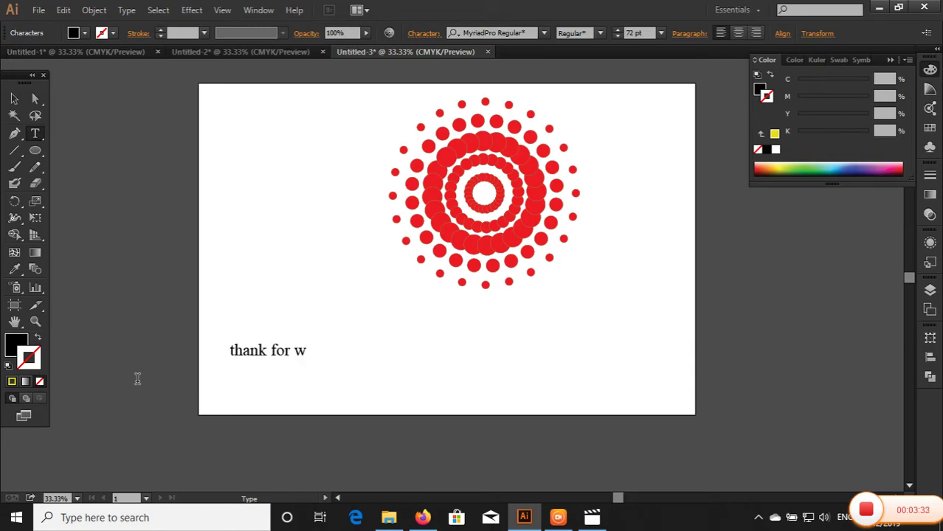
{"action": "type", "text": "ching"}
{"action": "key", "text": "ctrl+a"}
{"action": "type", "text": "ple"}
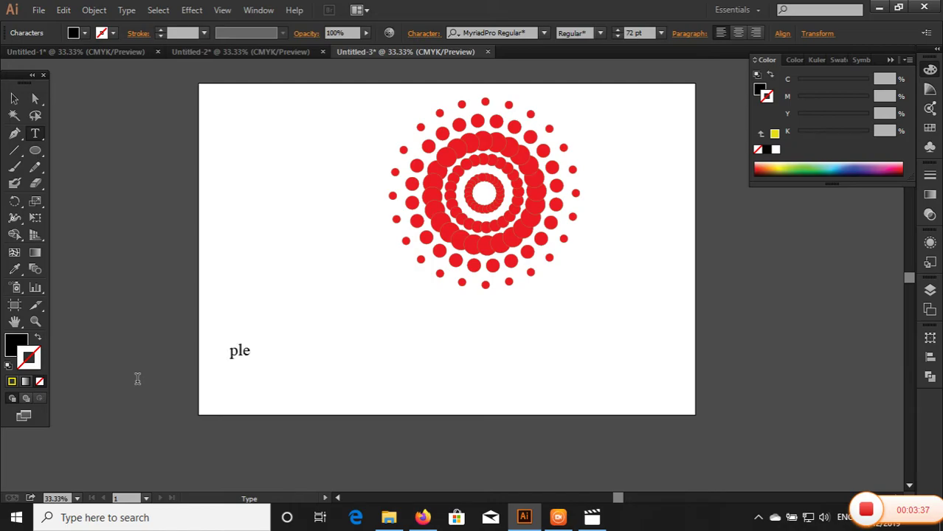
{"action": "type", "text": "ase su"}
{"action": "type", "text": "bcribe m"}
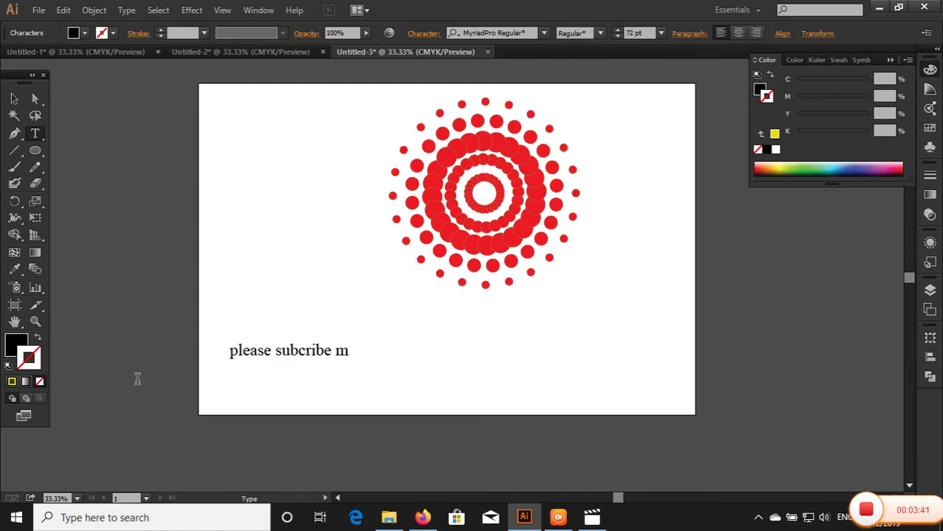
{"action": "key", "text": "BackSpace"}
{"action": "key", "text": "BackSpace"}
{"action": "type", "text": "ha"}
{"action": "type", "text": "nnels mo"}
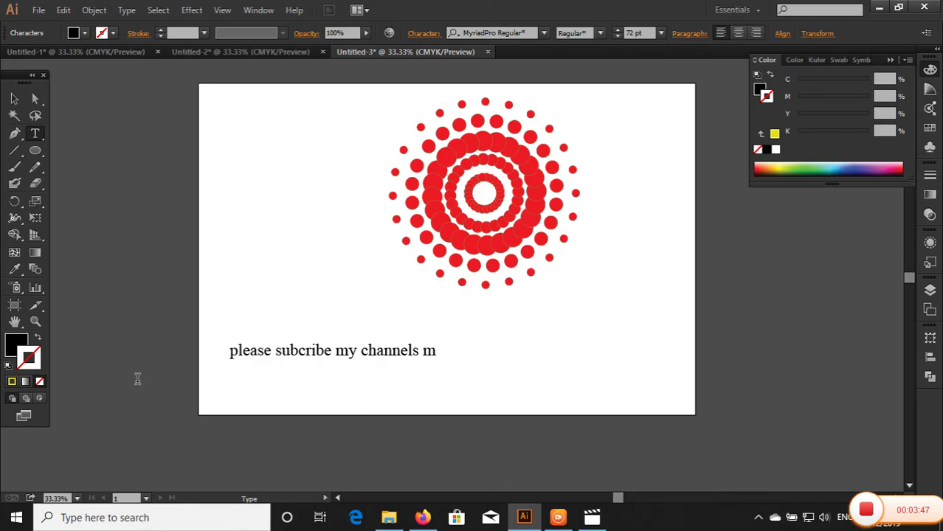
{"action": "key", "text": "BackSpace"}
{"action": "type", "text": "for more v"}
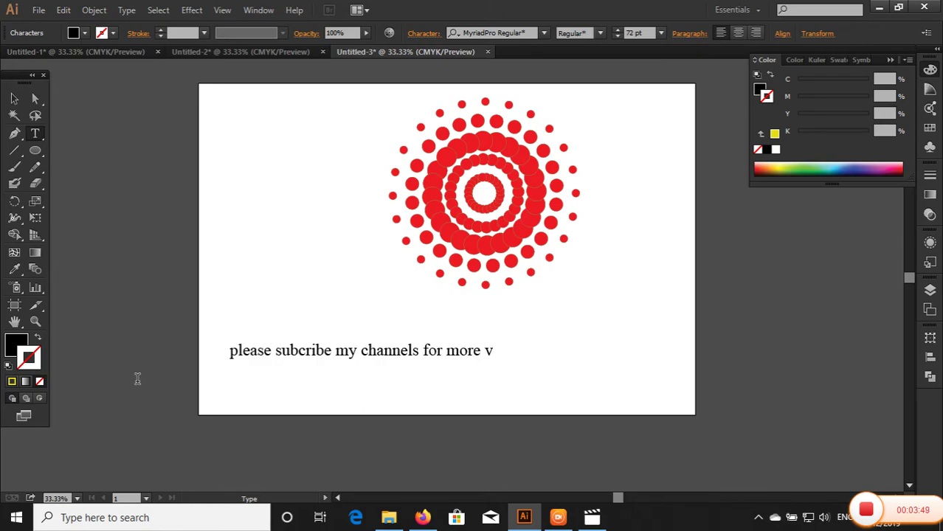
{"action": "type", "text": "idoe"}
{"action": "key", "text": "BackSpace"}
{"action": "key", "text": "BackSpace"}
{"action": "type", "text": "e"}
{"action": "type", "text": "o"}
Step: Replace the draft with a 'please like this video on your friend' line
{"action": "key", "text": "ctrl+a"}
{"action": "type", "text": "pl"}
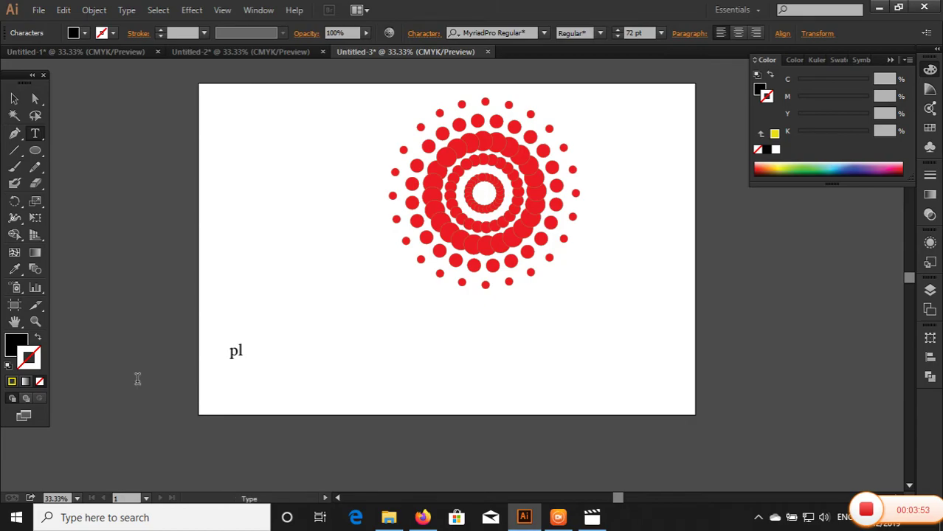
{"action": "type", "text": "ease l"}
{"action": "type", "text": "ike this vdi"}
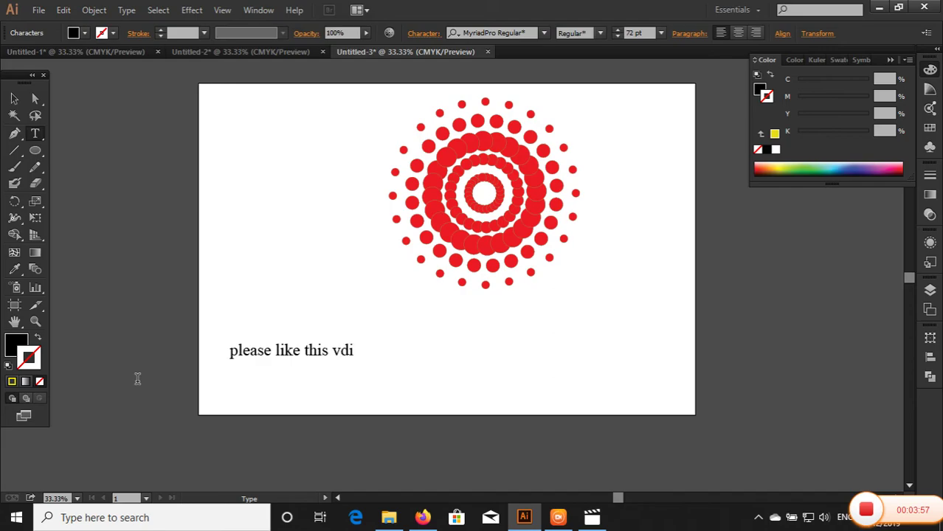
{"action": "key", "text": "BackSpace"}
{"action": "key", "text": "BackSpace"}
{"action": "type", "text": "ideo"}
{"action": "type", "text": " on you firn"}
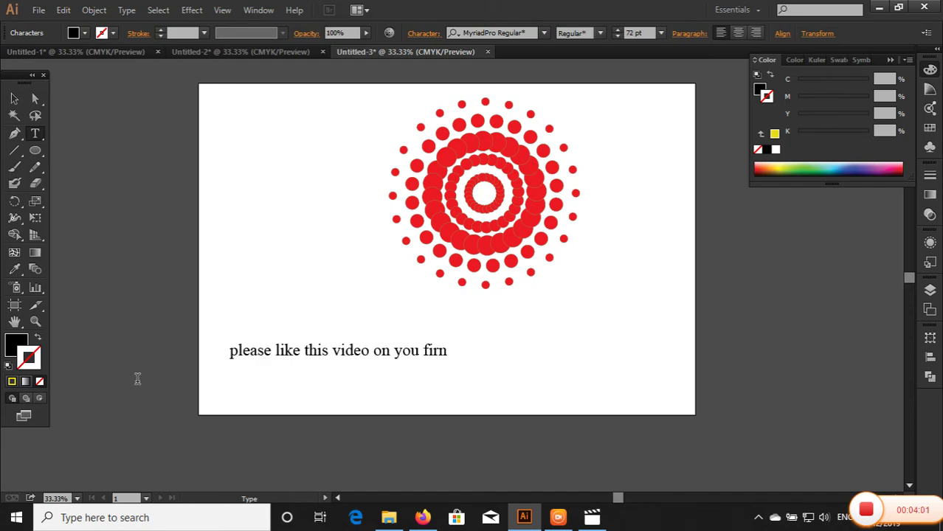
{"action": "key", "text": "BackSpace"}
{"action": "key", "text": "BackSpace"}
{"action": "key", "text": "BackSpace"}
{"action": "type", "text": "d"}
Step: Change the text to 'and please share this video', then cancel the Save As dialog
{"action": "key", "text": "ctrl+a"}
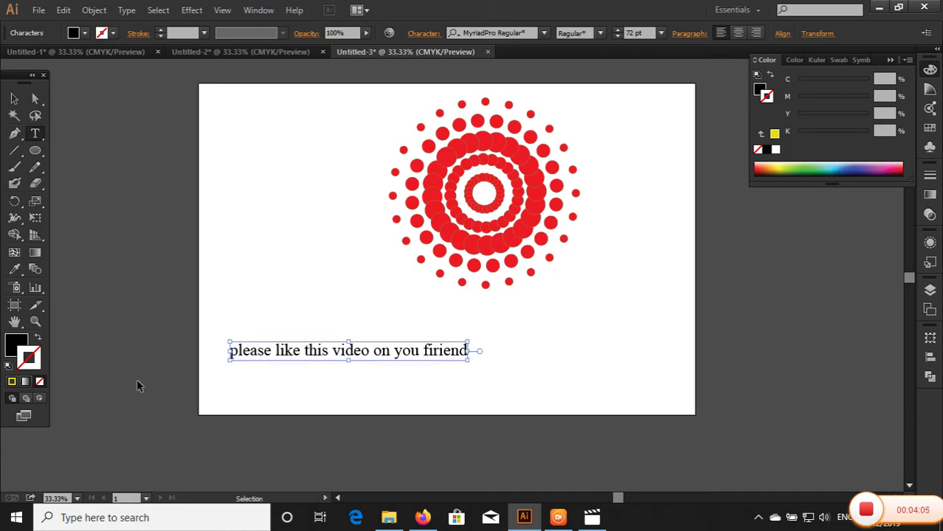
{"action": "key", "text": "BackSpace"}
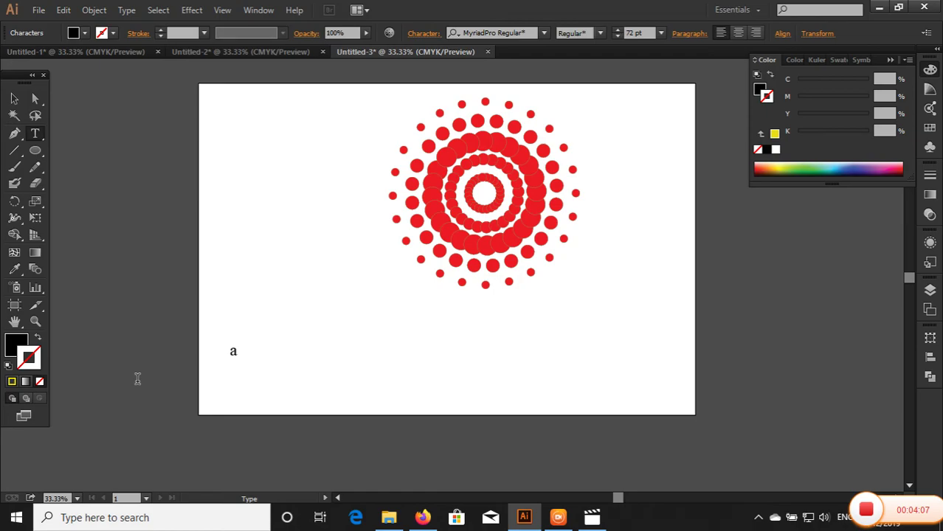
{"action": "type", "text": "nd plea"}
{"action": "type", "text": "se share this"}
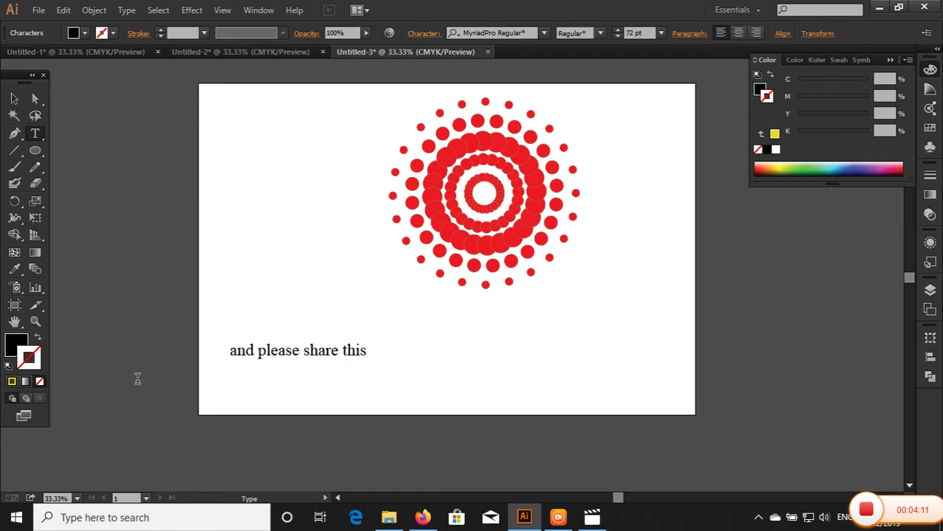
{"action": "type", "text": " video"}
{"action": "key", "text": "Escape"}
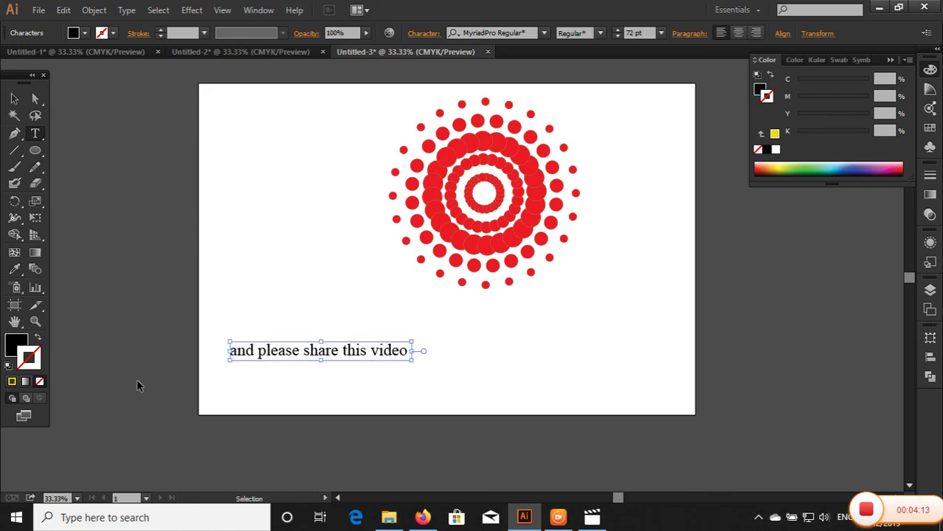
{"action": "key", "text": "ctrl+s"}
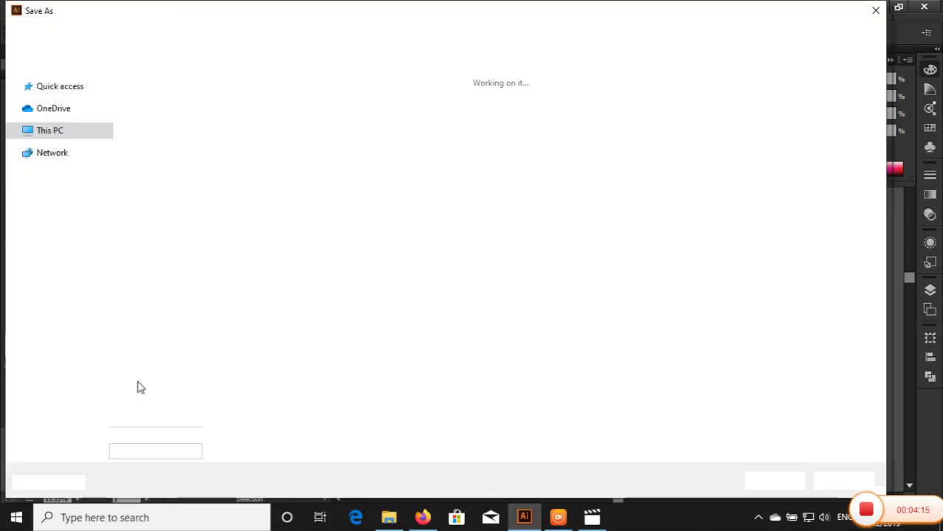
{"action": "left_click", "coordinate": [844, 483]}
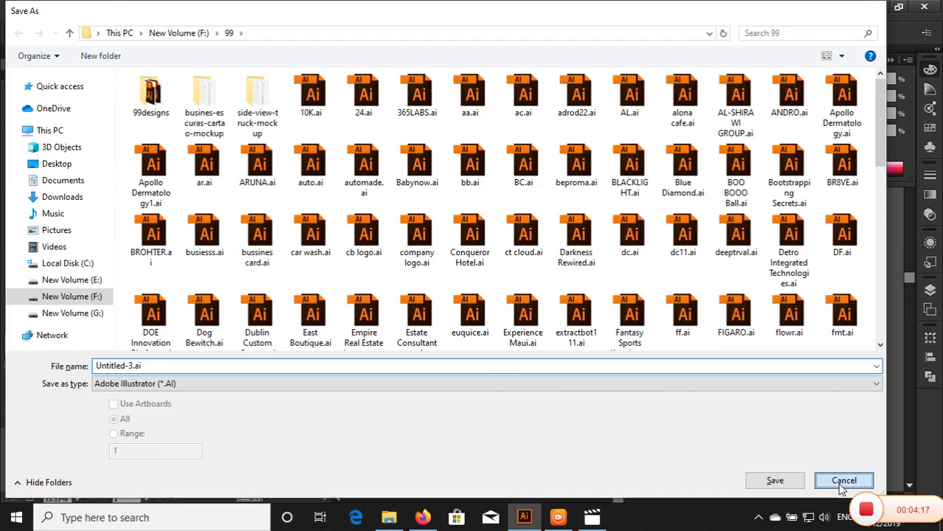